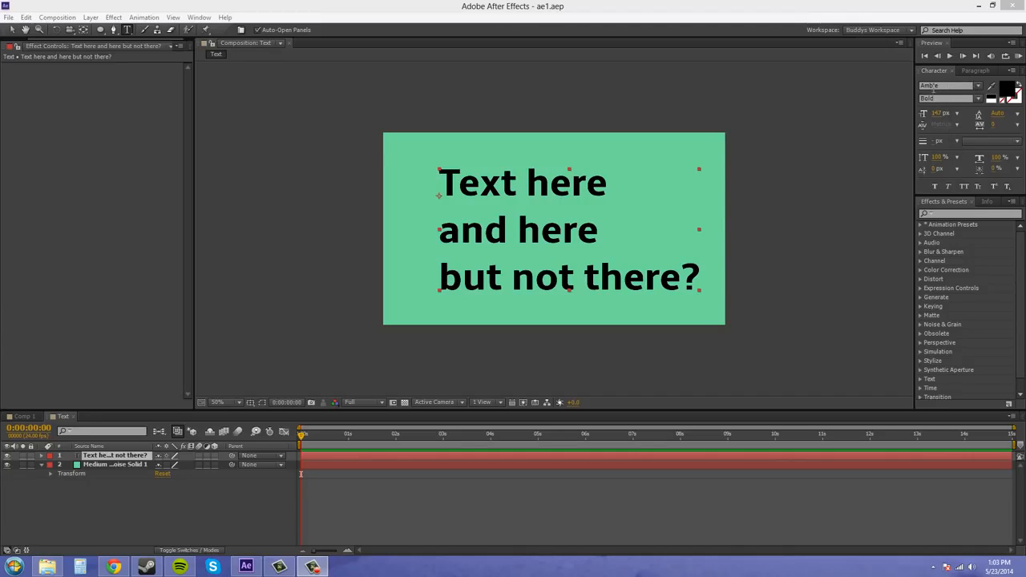
# - Show the Paragraph panel's settings and bring the Character panel back to the front, twice
pyautogui.click(976, 70)
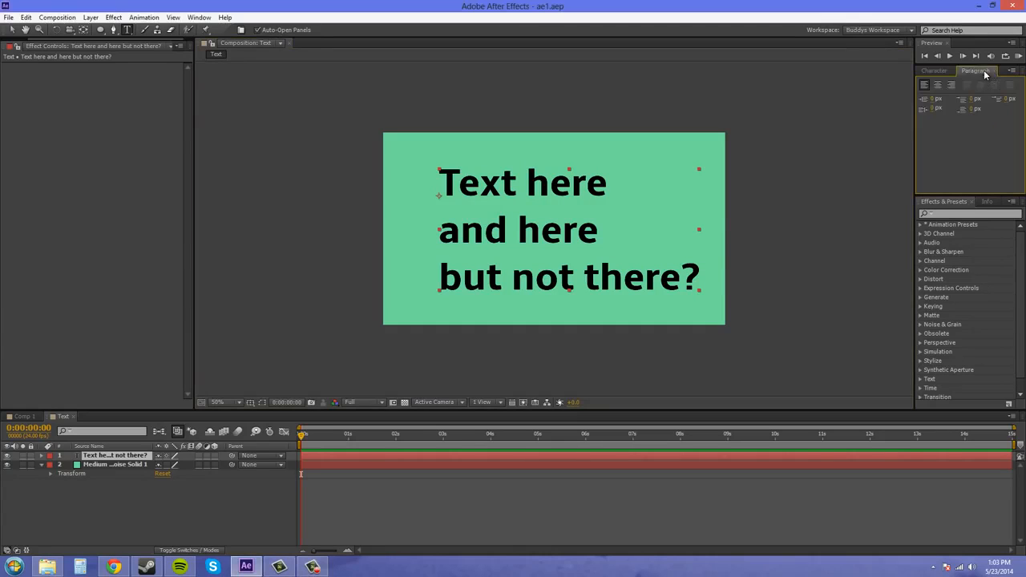
pyautogui.click(941, 73)
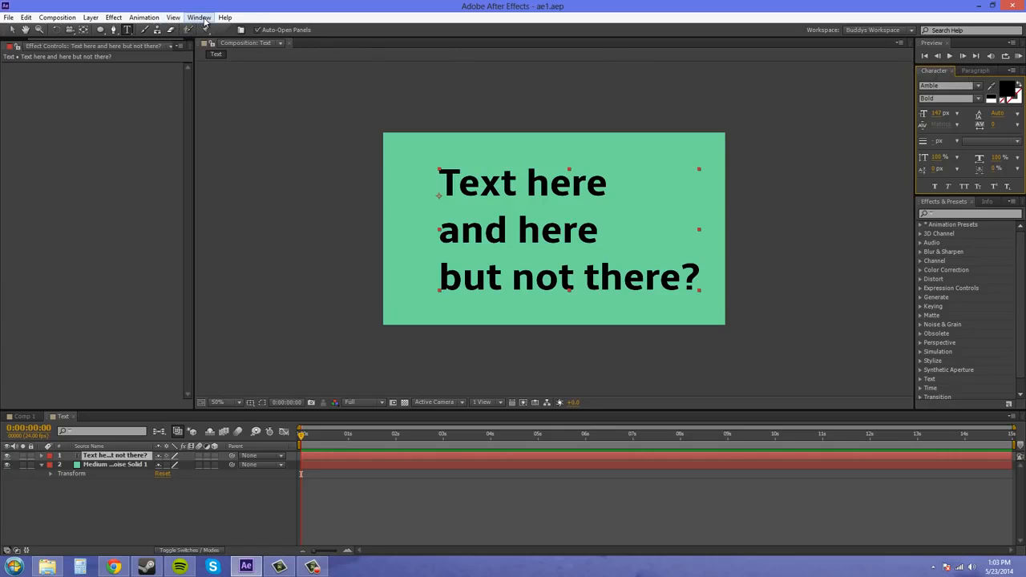
pyautogui.click(199, 18)
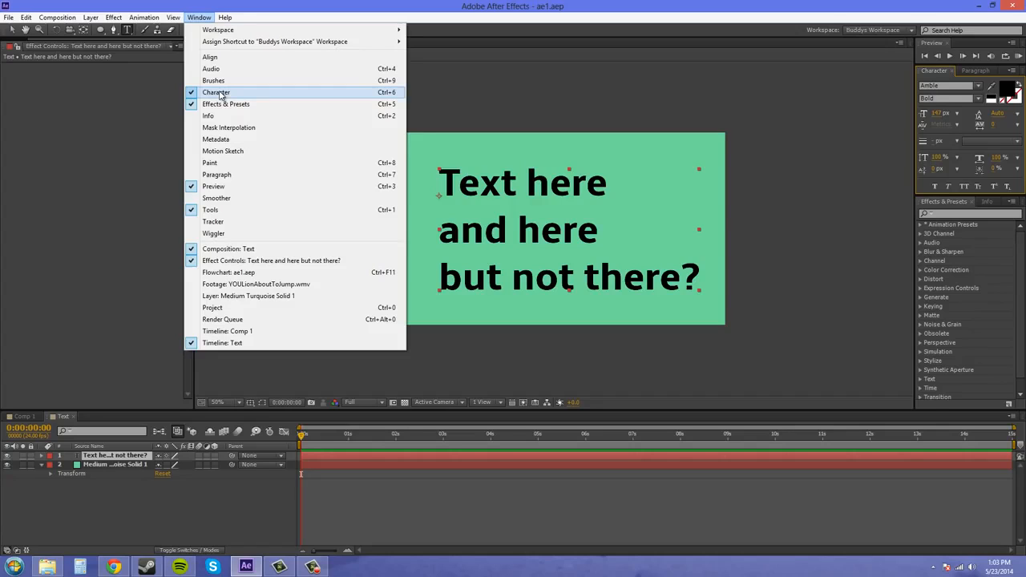
pyautogui.click(217, 176)
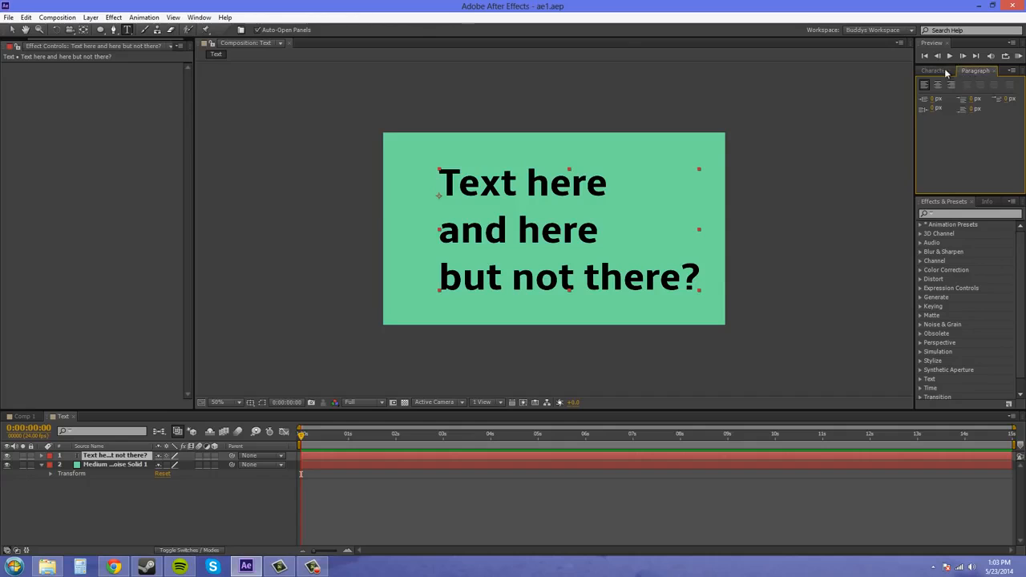
pyautogui.click(944, 71)
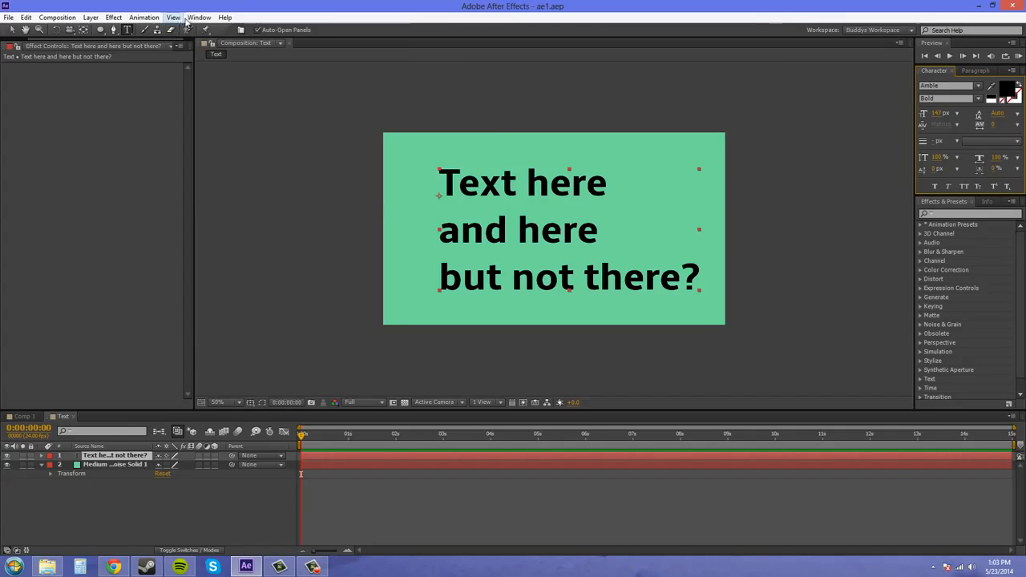
# - Try the Text workspace layout and return to Buddys Workspace
pyautogui.click(196, 17)
pyautogui.moveTo(208, 36)
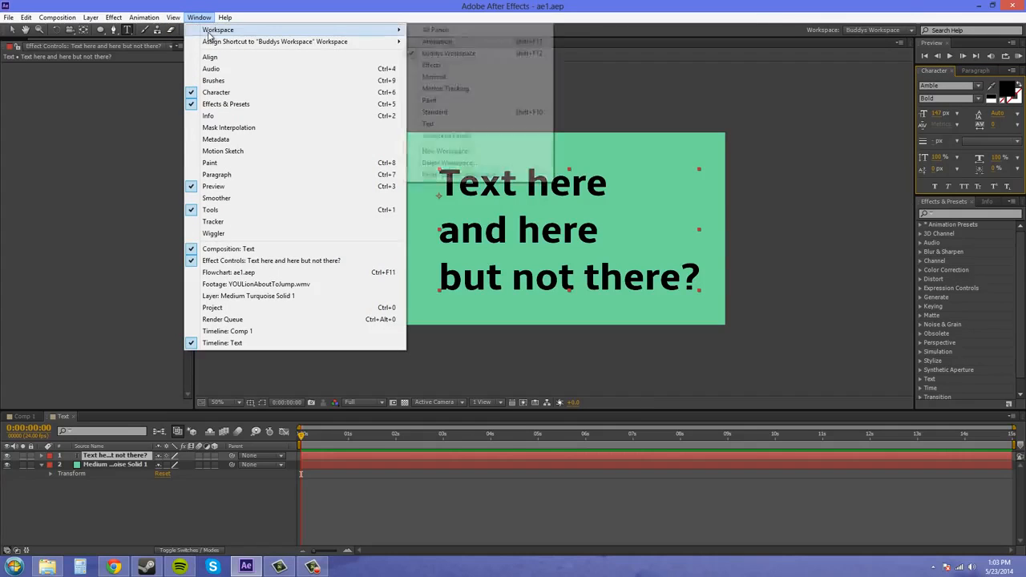
pyautogui.click(446, 125)
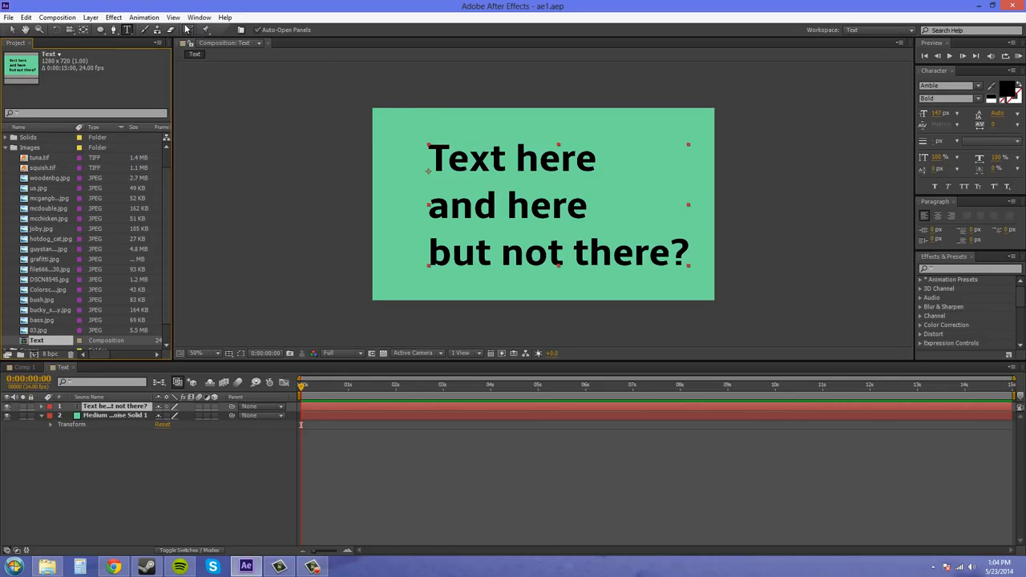
pyautogui.click(198, 17)
pyautogui.moveTo(205, 30)
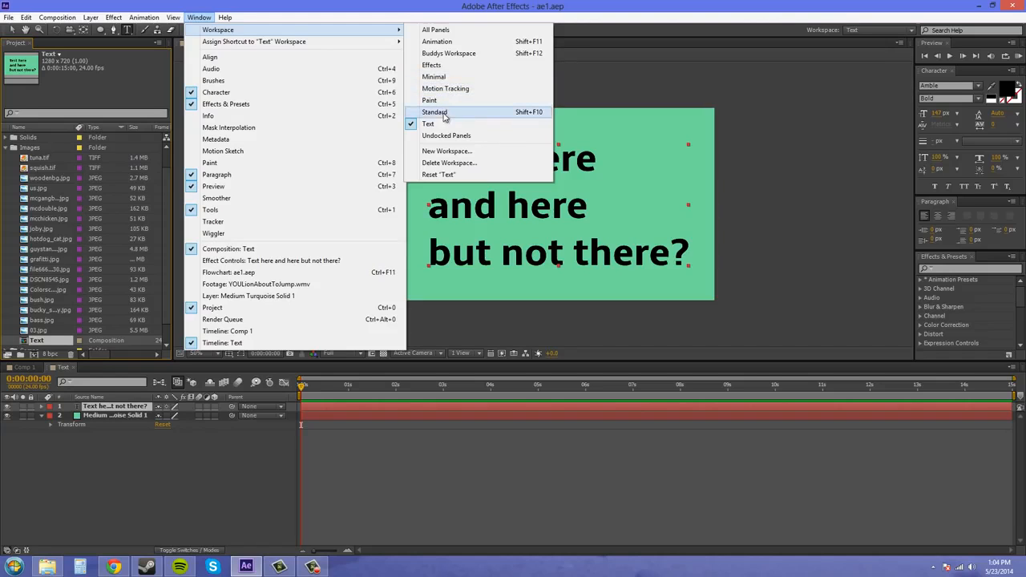
pyautogui.click(449, 53)
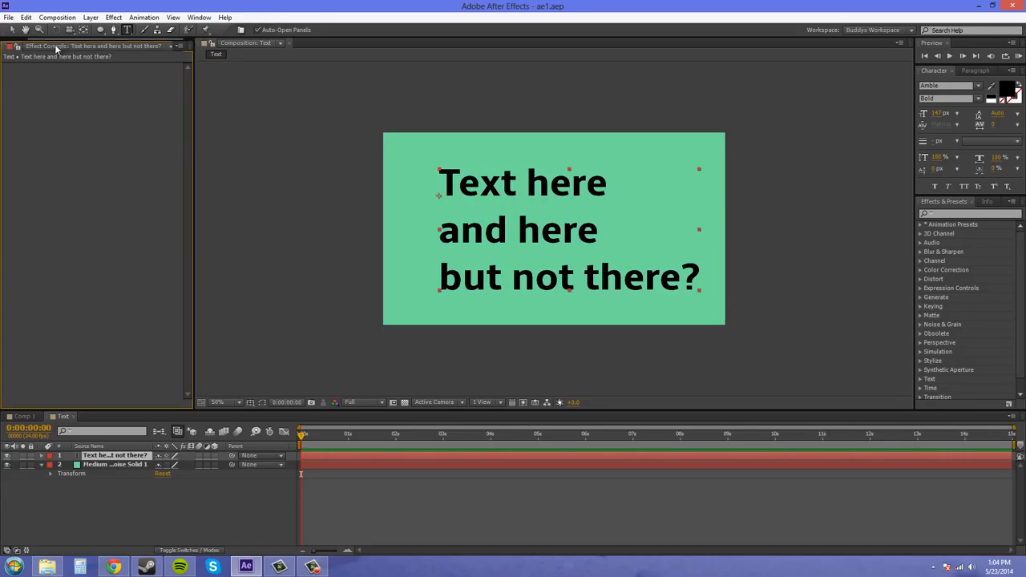
# - Activate the Selection tool and dock the Character panel above the Composition panel
pyautogui.click(12, 30)
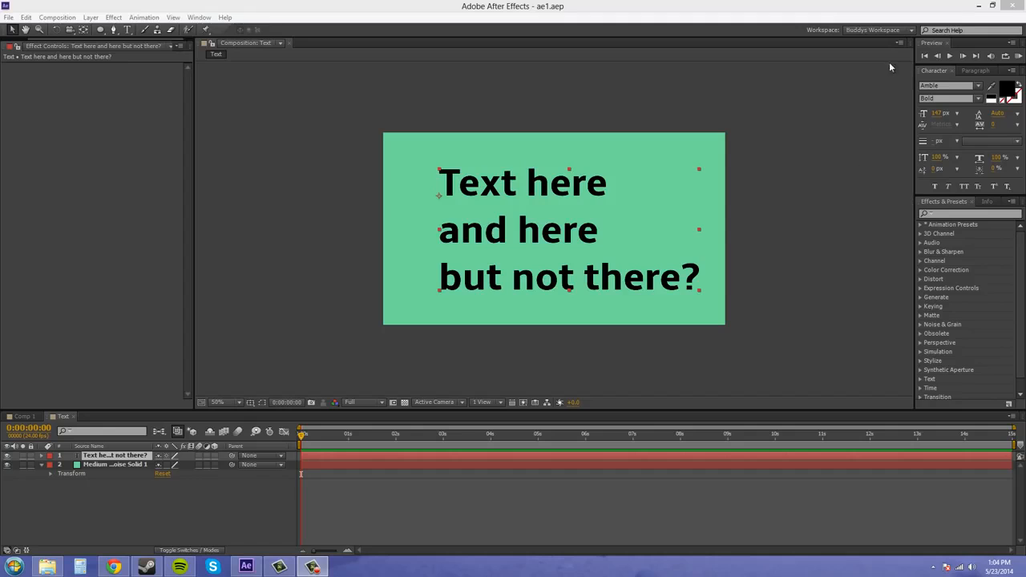
pyautogui.moveTo(932, 72); pyautogui.dragTo(553, 61)
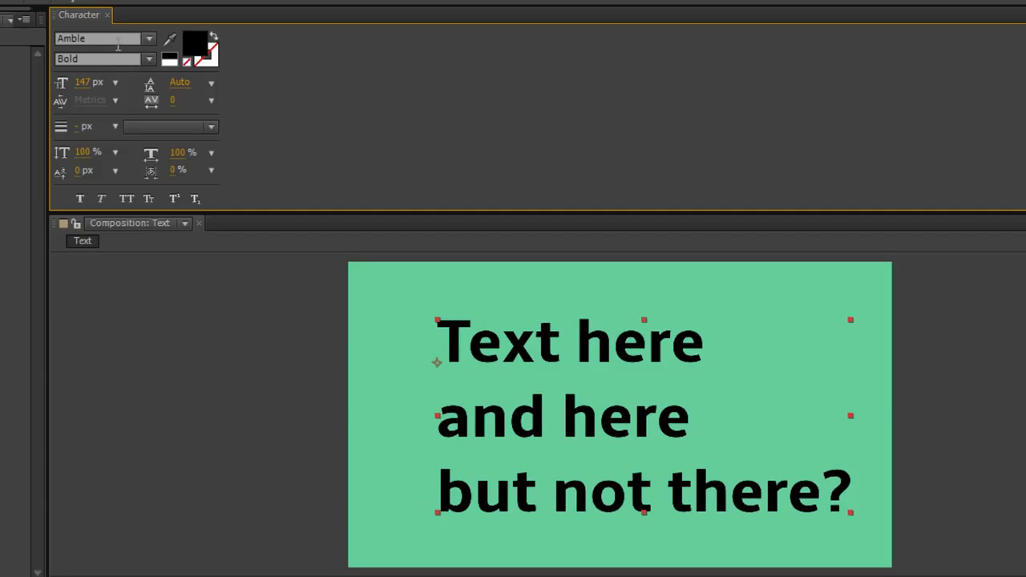
# - Select all three lines of text and preview font families down to Arial Rounded MT Bold, returning to Amble
pyautogui.click(148, 40)
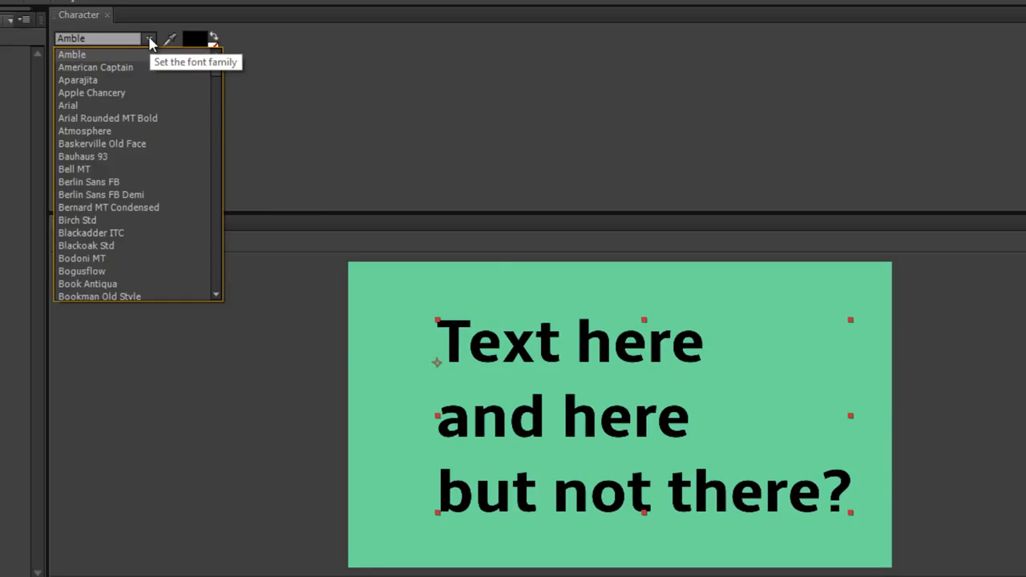
pyautogui.click(479, 346)
pyautogui.doubleClick(479, 346)
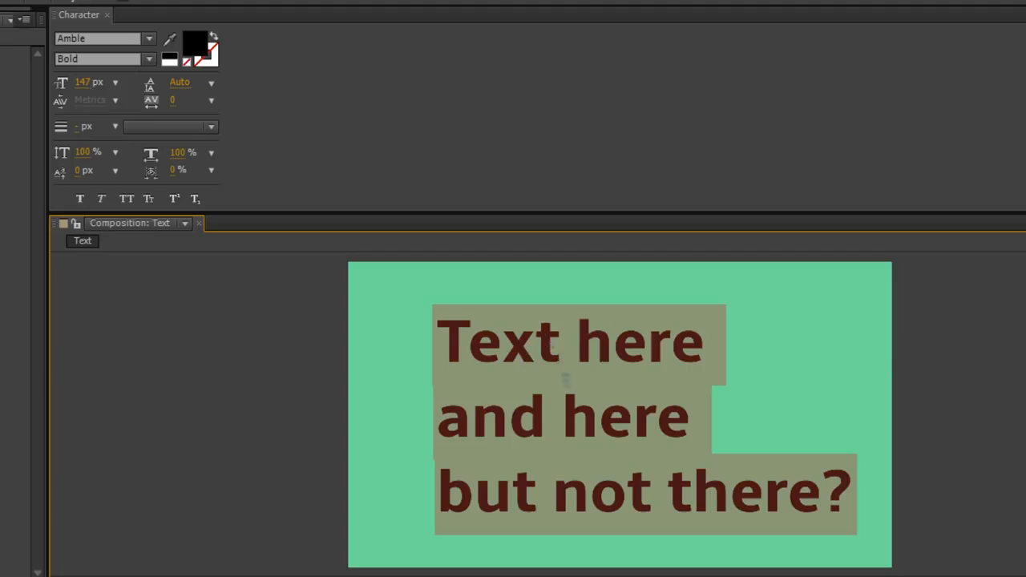
pyautogui.click(124, 40)
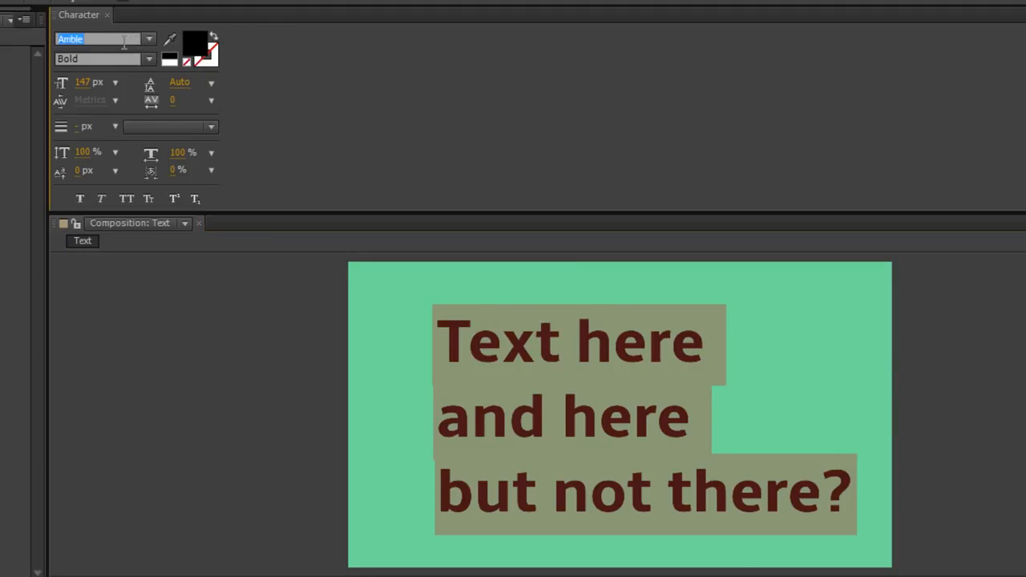
pyautogui.press('Down')
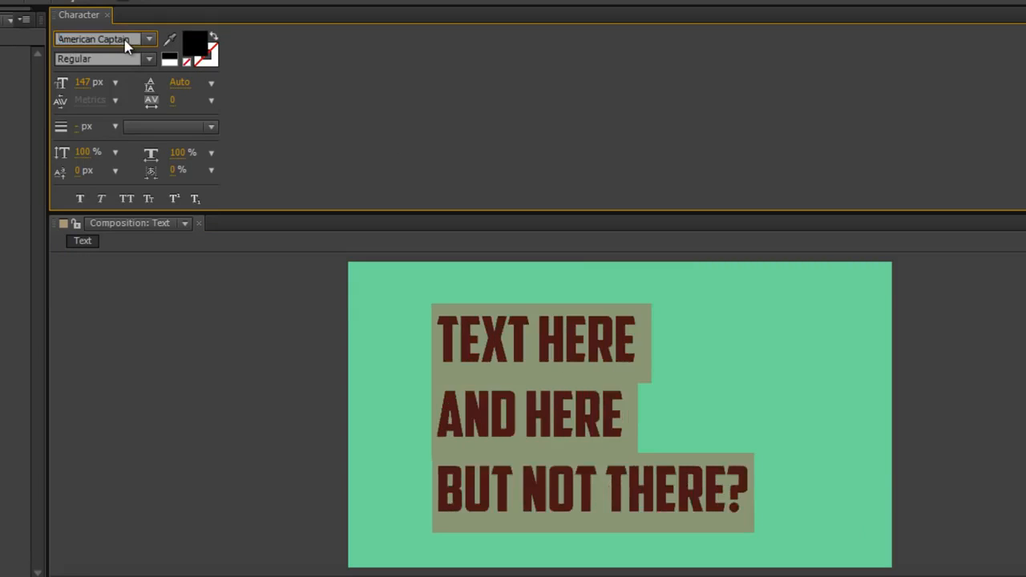
pyautogui.press('Down')
pyautogui.press('Down')
pyautogui.press('Down')
pyautogui.press('Down')
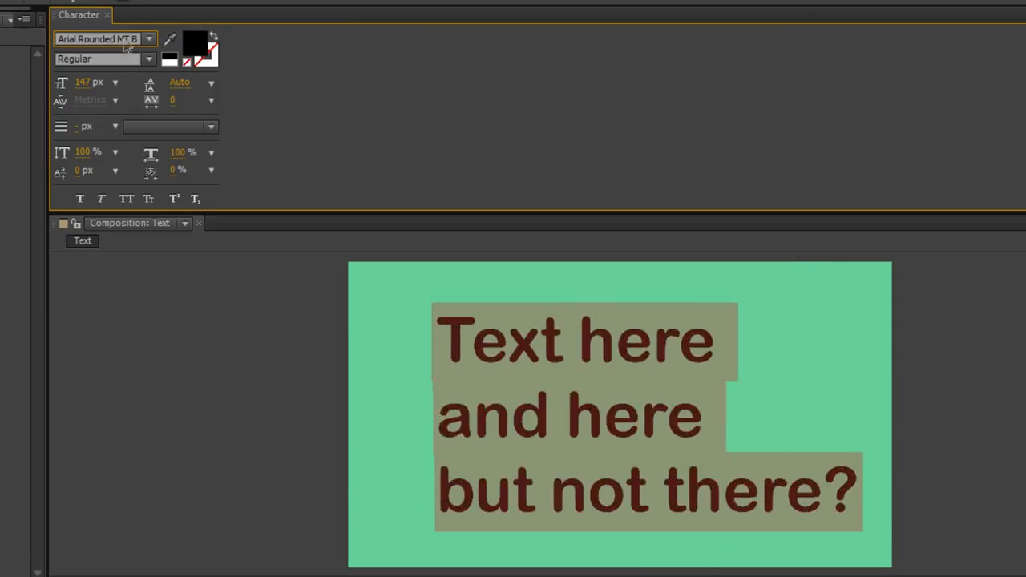
pyautogui.press('Up')
pyautogui.press('Up')
pyautogui.press('Up')
pyautogui.press('Up')
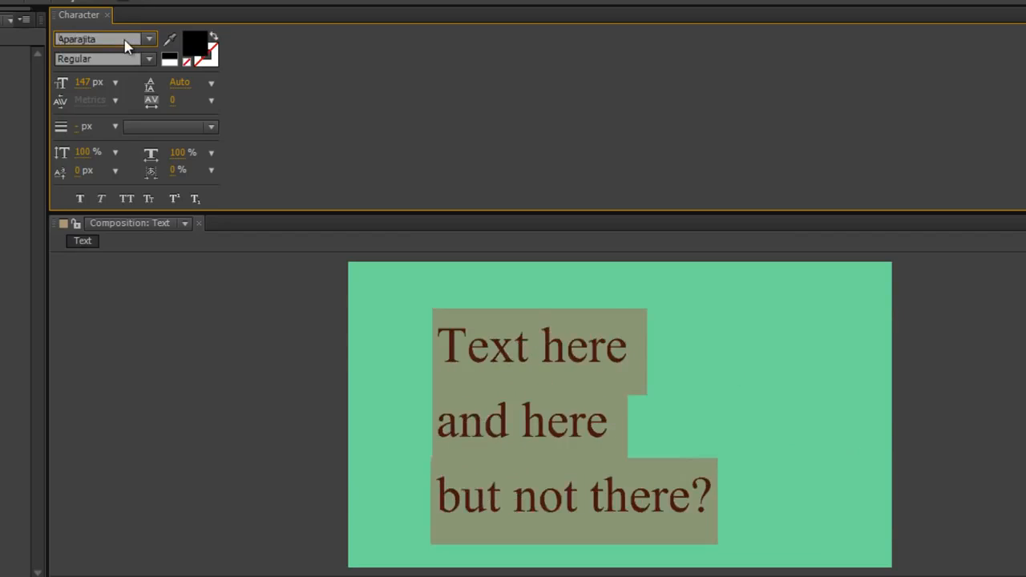
pyautogui.press('Up')
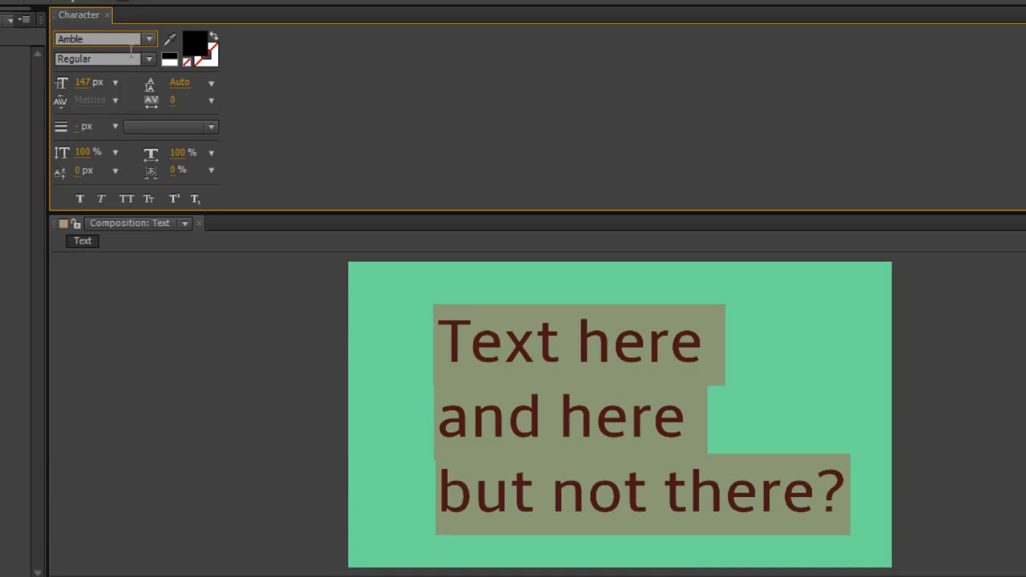
# - Reselect all the text, try the Bell MT font family on it, and switch back to Amble
pyautogui.click(623, 399)
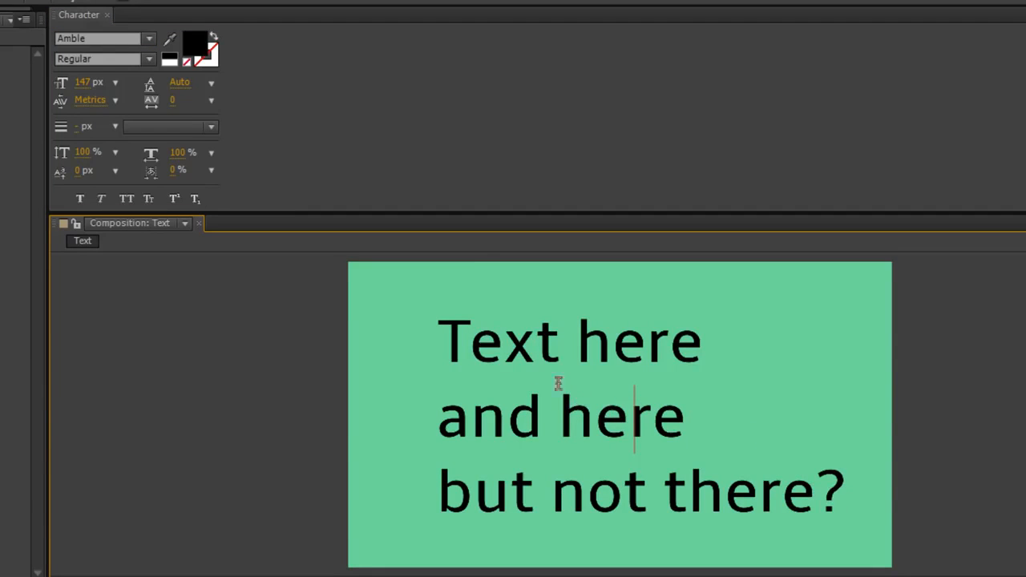
pyautogui.moveTo(848, 490); pyautogui.dragTo(440, 340)
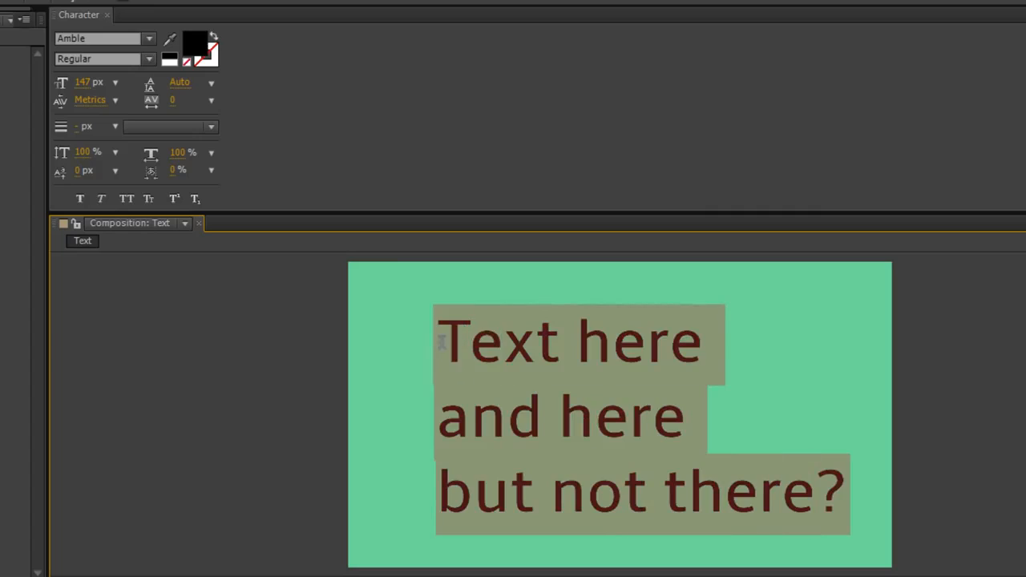
pyautogui.click(132, 40)
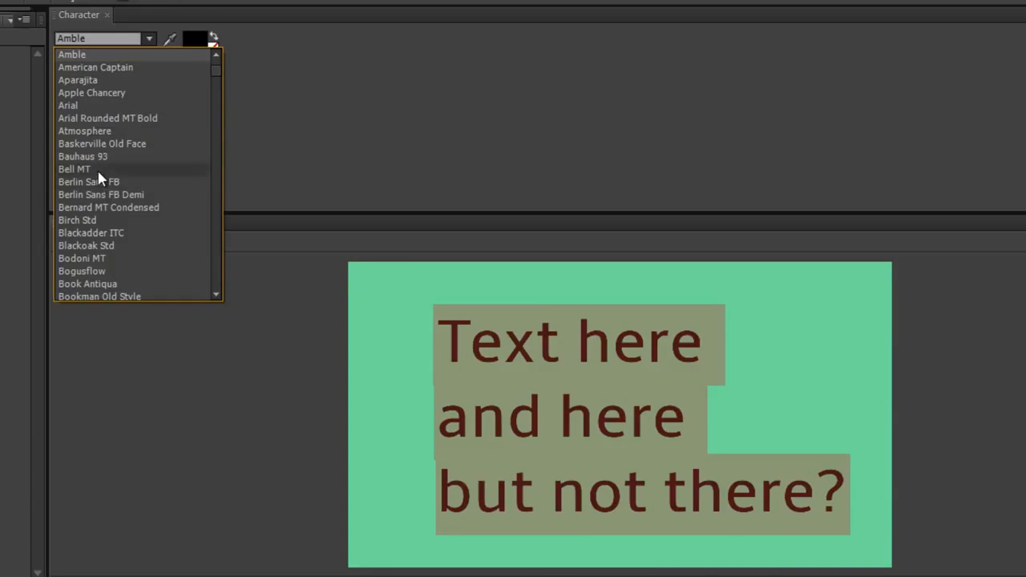
pyautogui.click(98, 170)
pyautogui.click(149, 40)
pyautogui.scroll(3, 108, 74)
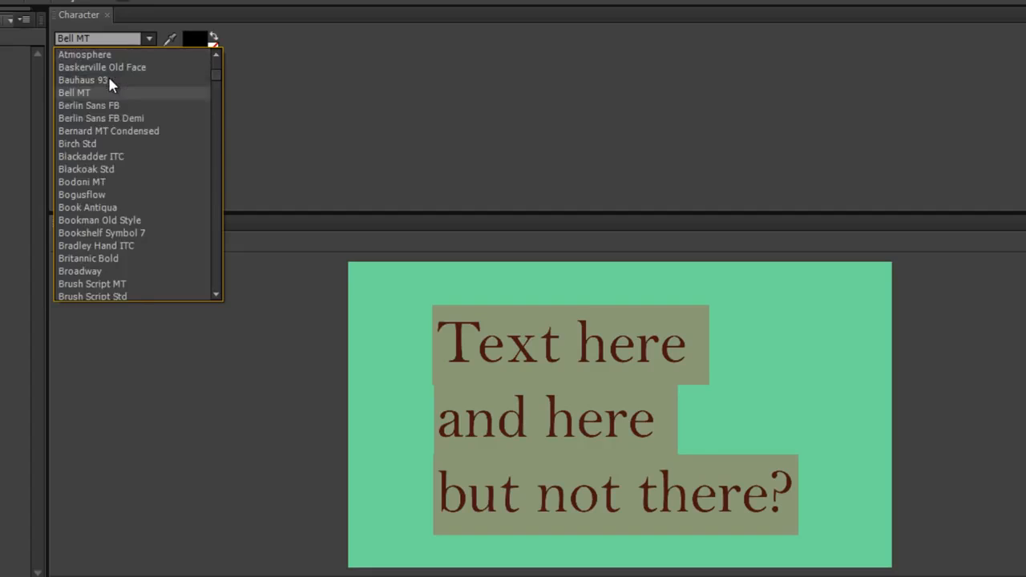
pyautogui.click(88, 54)
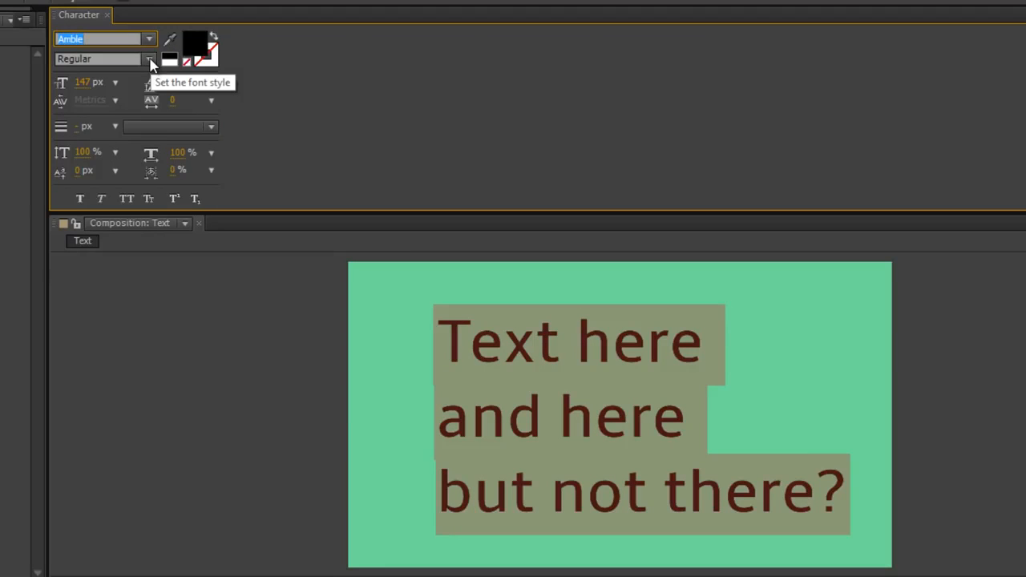
# - Try the Bold and Light Condensed font styles on the selected text and settle on Regular
pyautogui.click(150, 60)
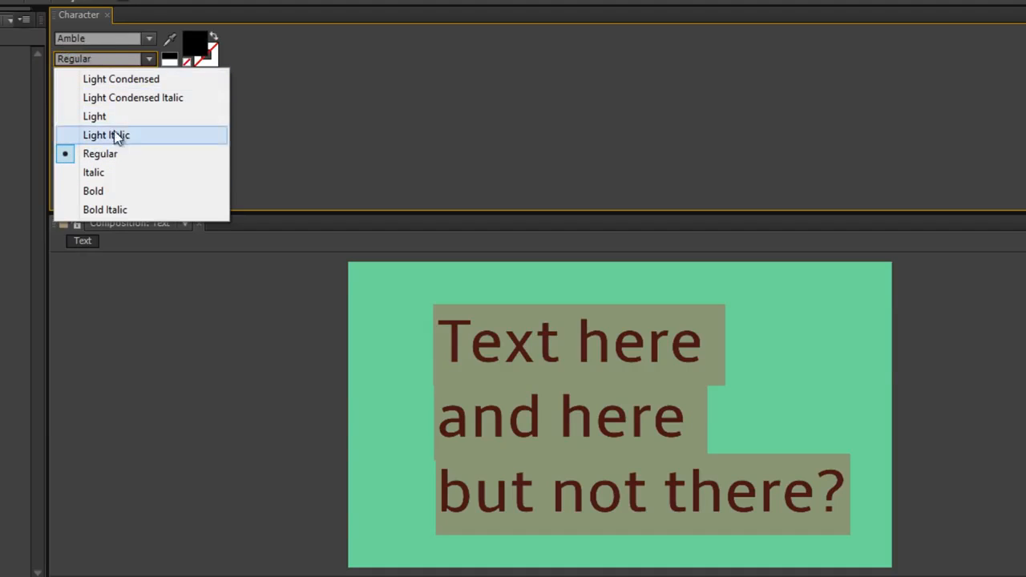
pyautogui.click(102, 190)
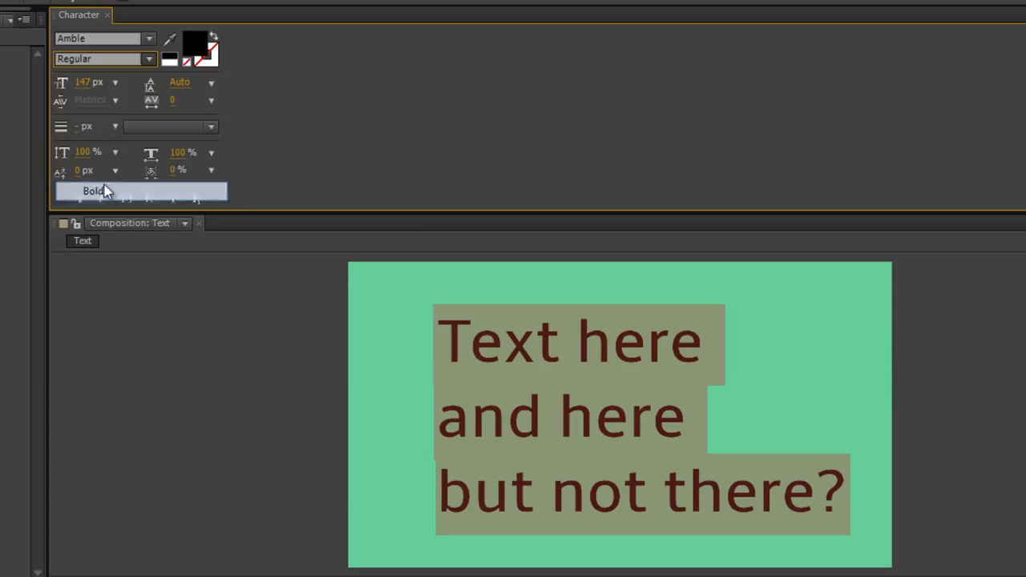
pyautogui.click(154, 59)
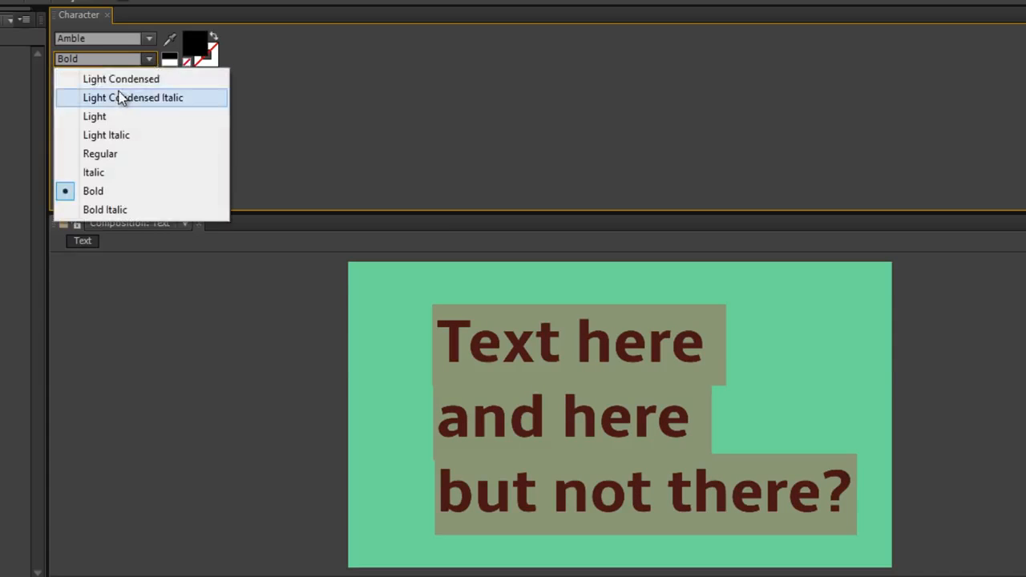
pyautogui.click(122, 77)
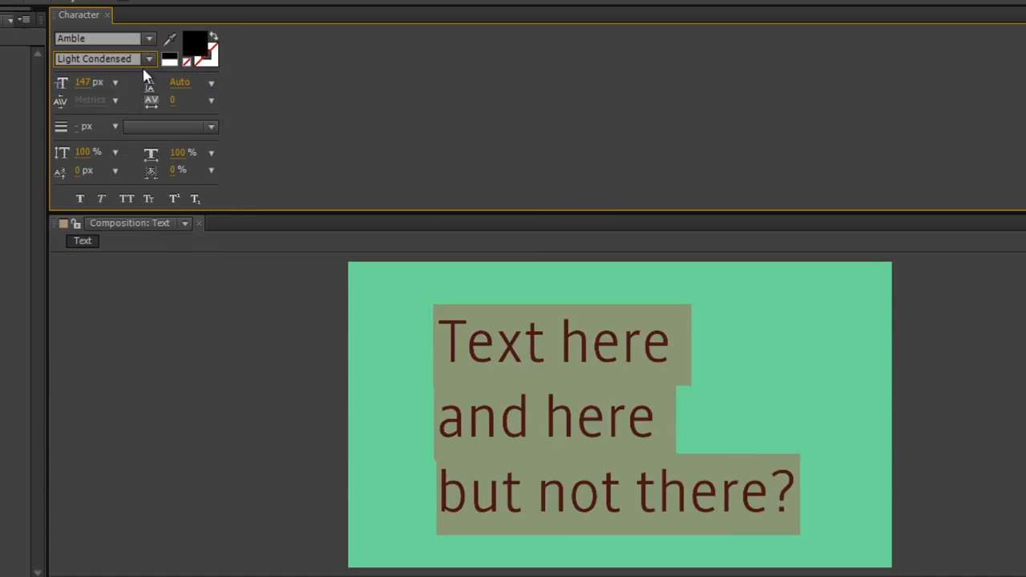
pyautogui.click(150, 59)
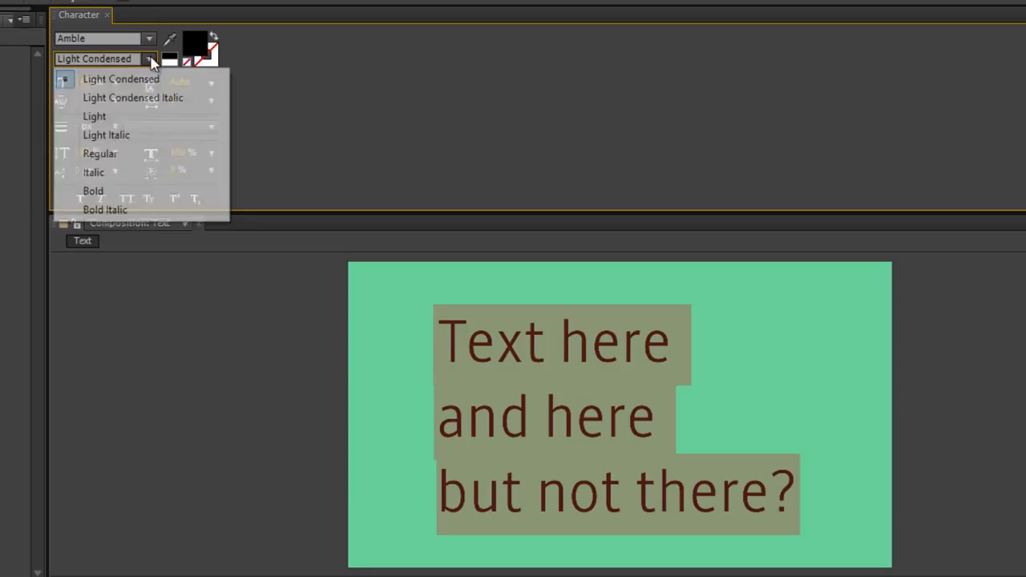
pyautogui.click(110, 153)
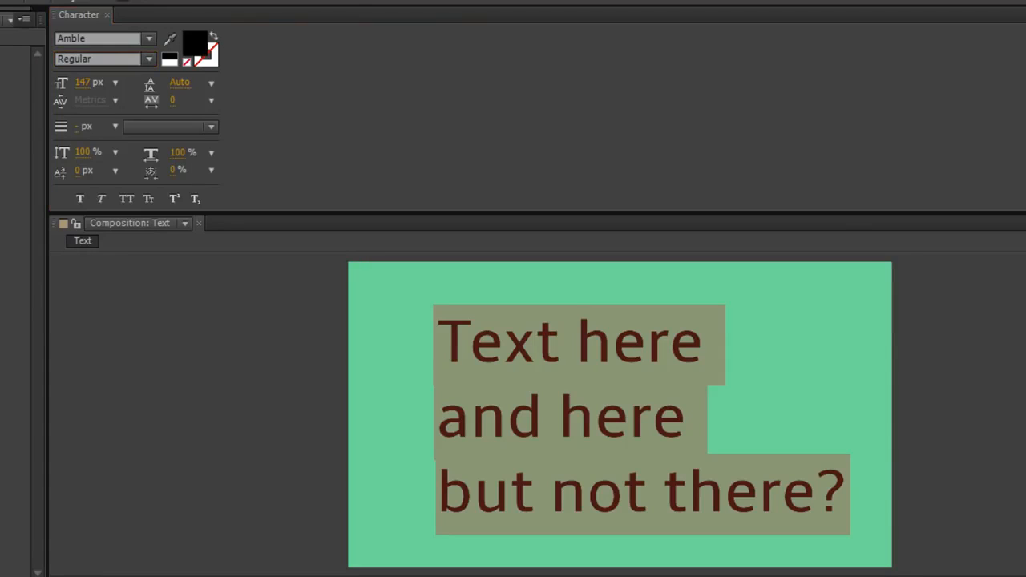
# - Sample the dark grey 181818 with the eyedropper as the selected text's fill color
pyautogui.click(170, 40)
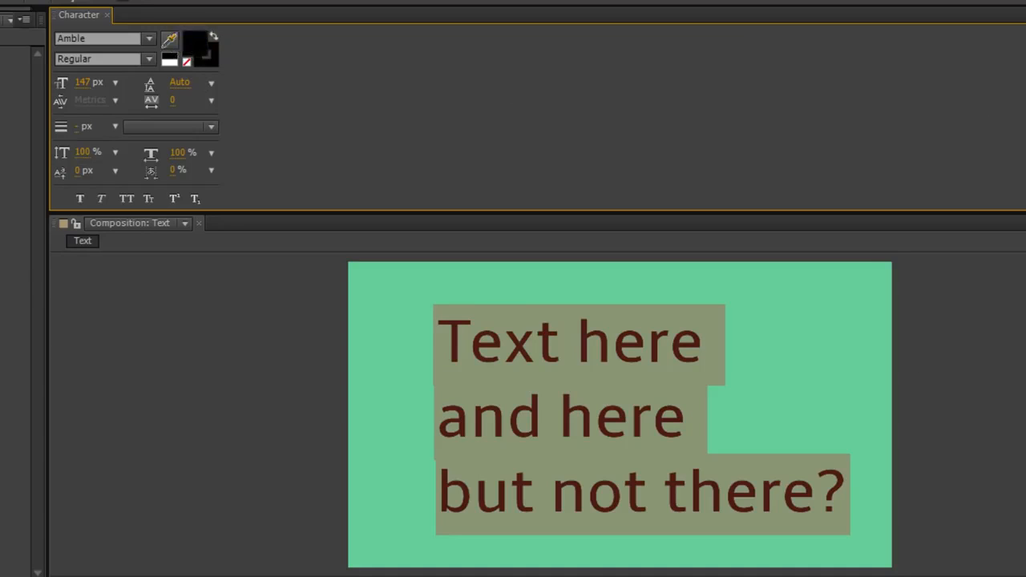
pyautogui.click(170, 38)
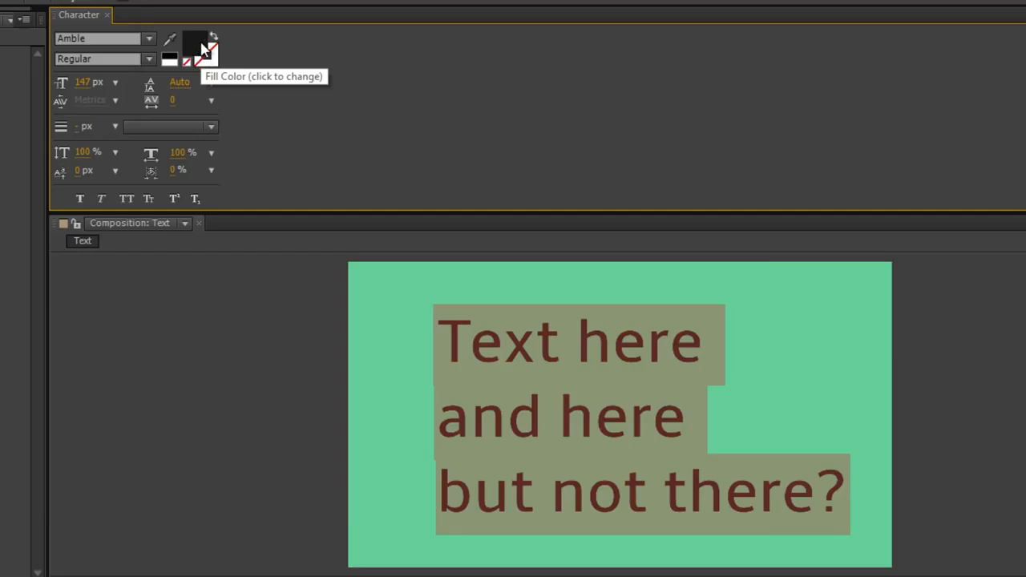
# - Try the sampled grey 404040 as the text's fill color in the color picker and discard the change
pyautogui.click(197, 42)
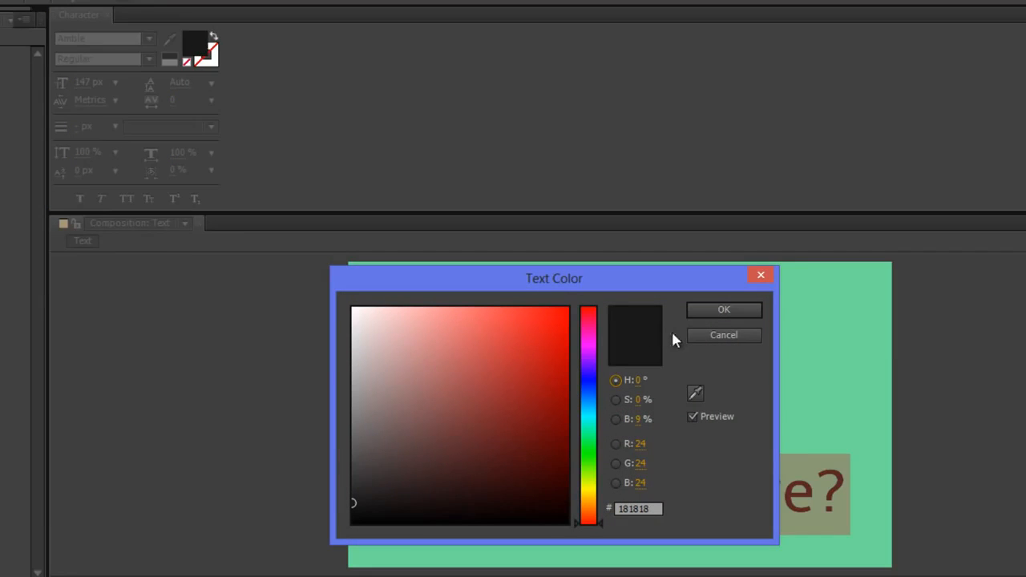
pyautogui.click(698, 394)
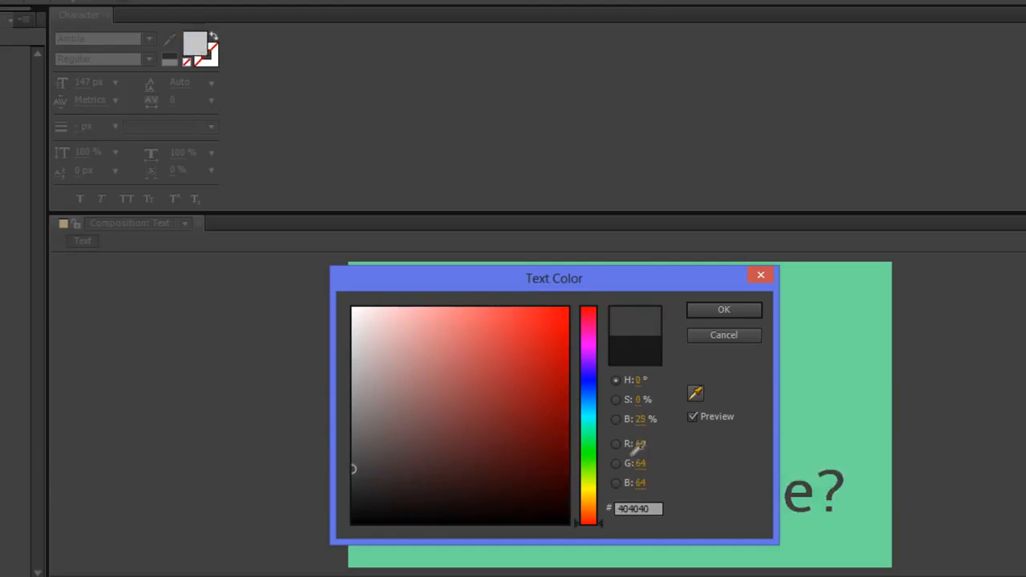
pyautogui.click(646, 469)
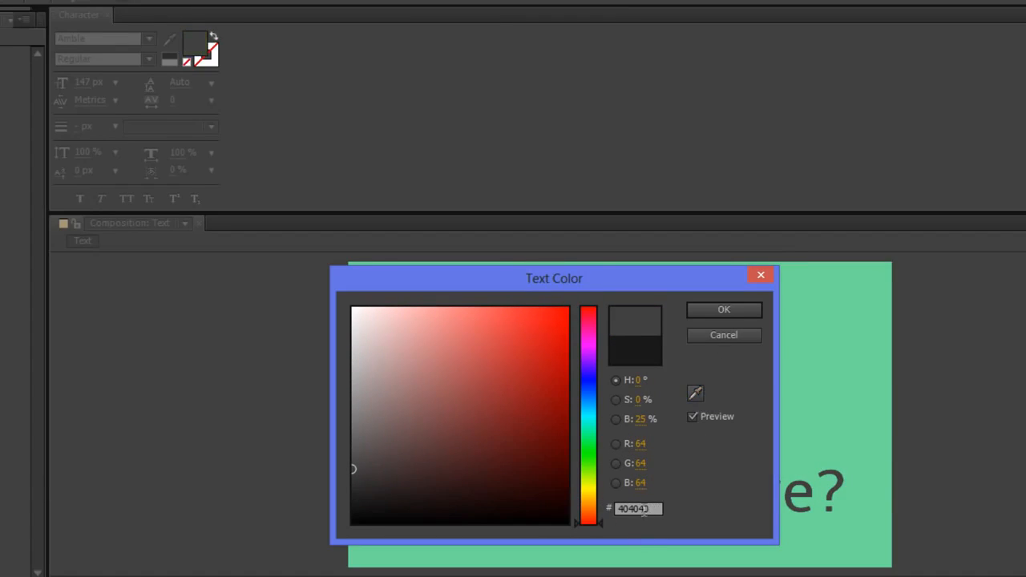
pyautogui.click(708, 492)
pyautogui.click(734, 334)
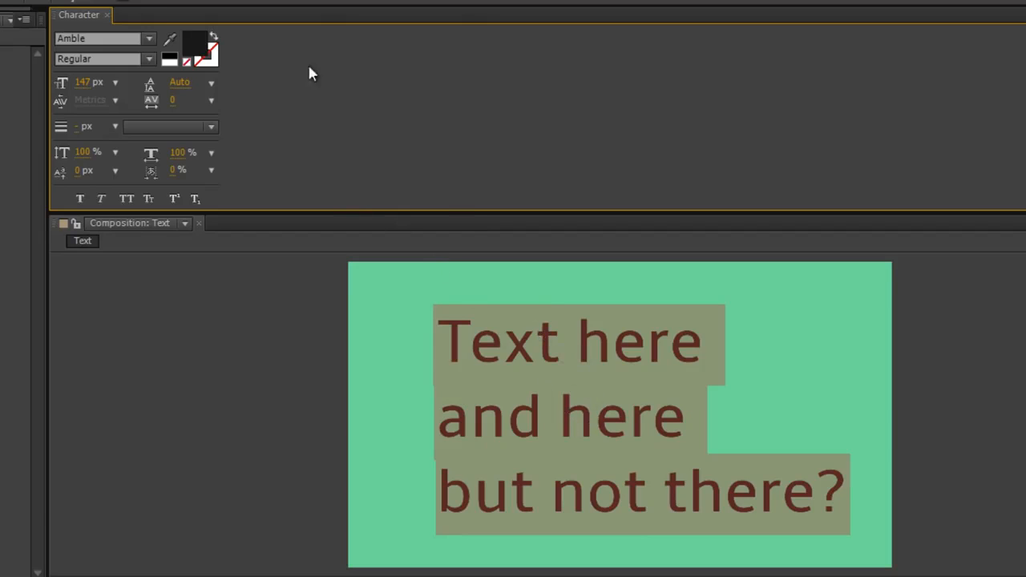
# - Try the red FF0000 as the selected text's stroke color in the color picker and discard the change
pyautogui.click(215, 63)
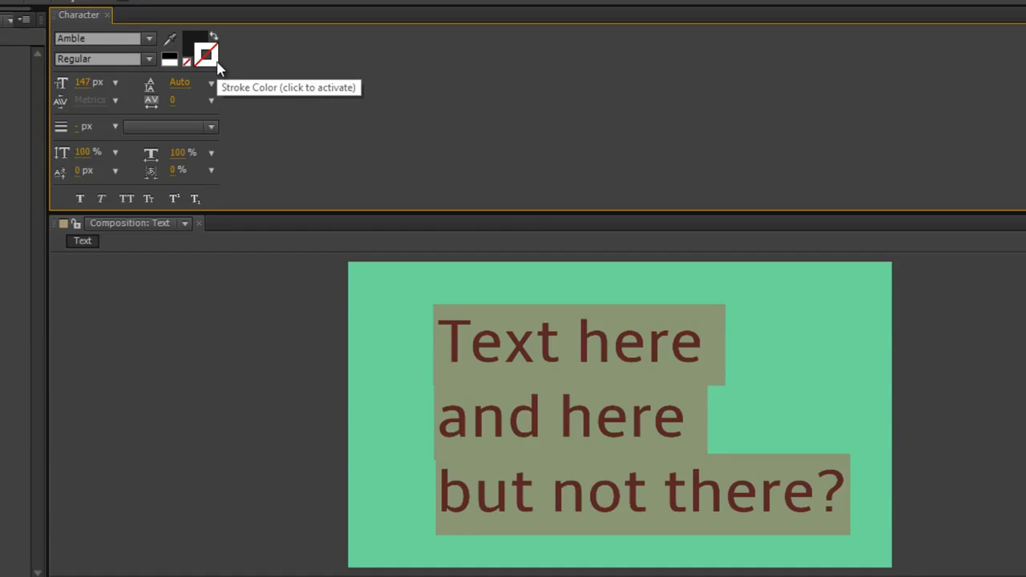
pyautogui.click(210, 56)
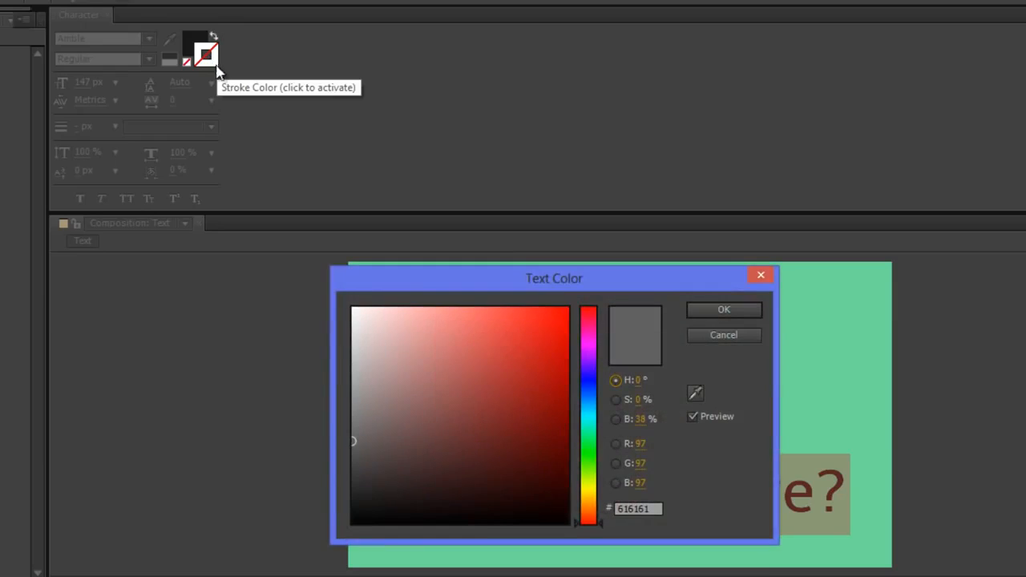
pyautogui.moveTo(547, 279); pyautogui.dragTo(130, 316)
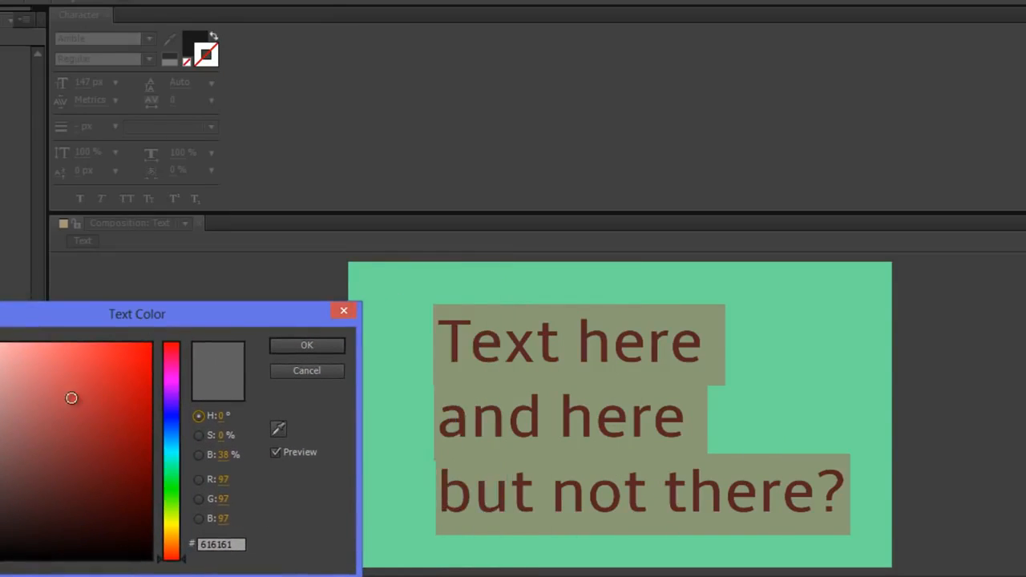
pyautogui.click(96, 409)
pyautogui.moveTo(96, 409); pyautogui.dragTo(173, 334)
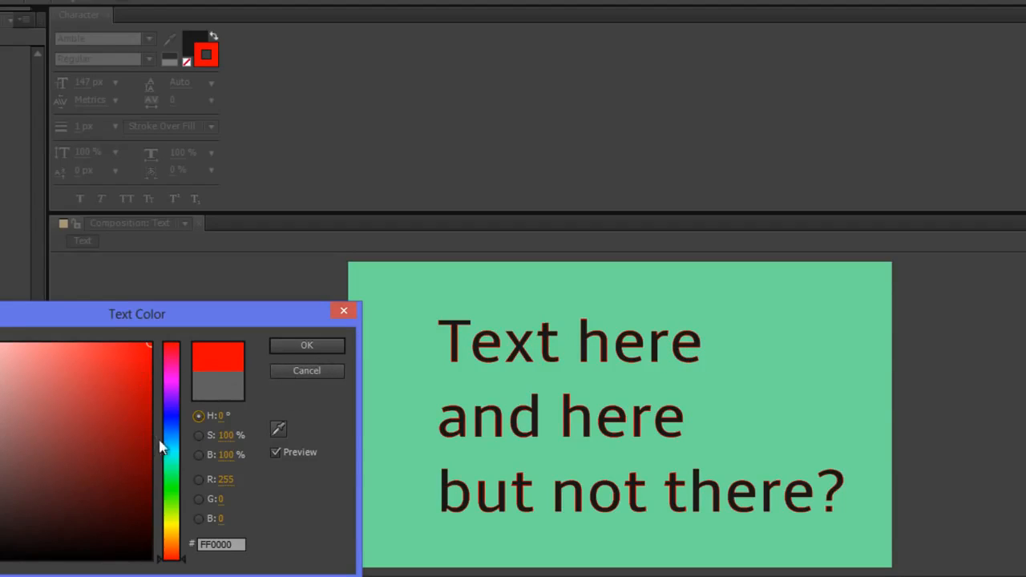
pyautogui.click(307, 373)
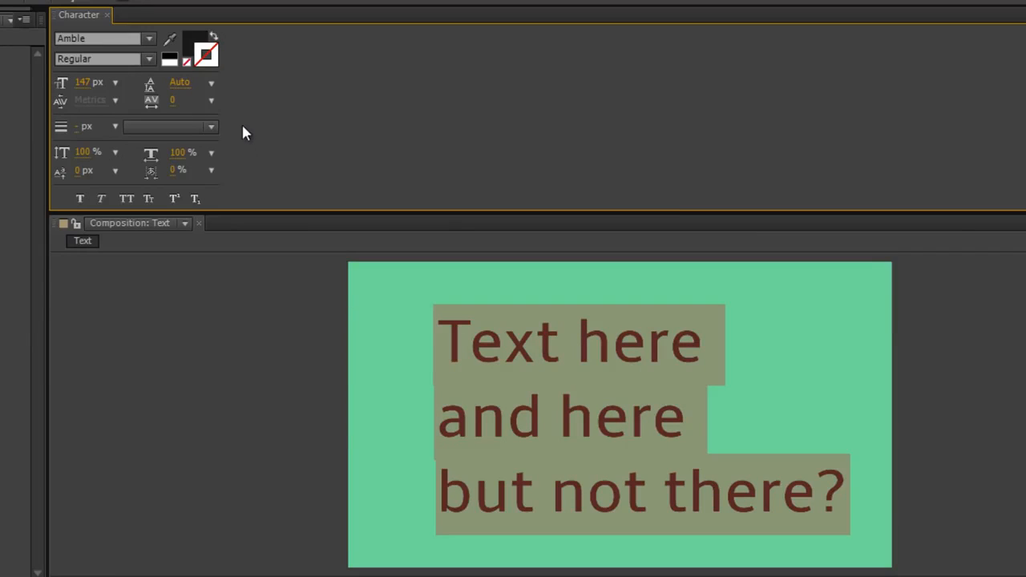
# - Apply a red FF0000 stroke to the selected text, remove the stroke again and make the fill color active
pyautogui.click(206, 54)
pyautogui.moveTo(506, 350); pyautogui.dragTo(607, 281)
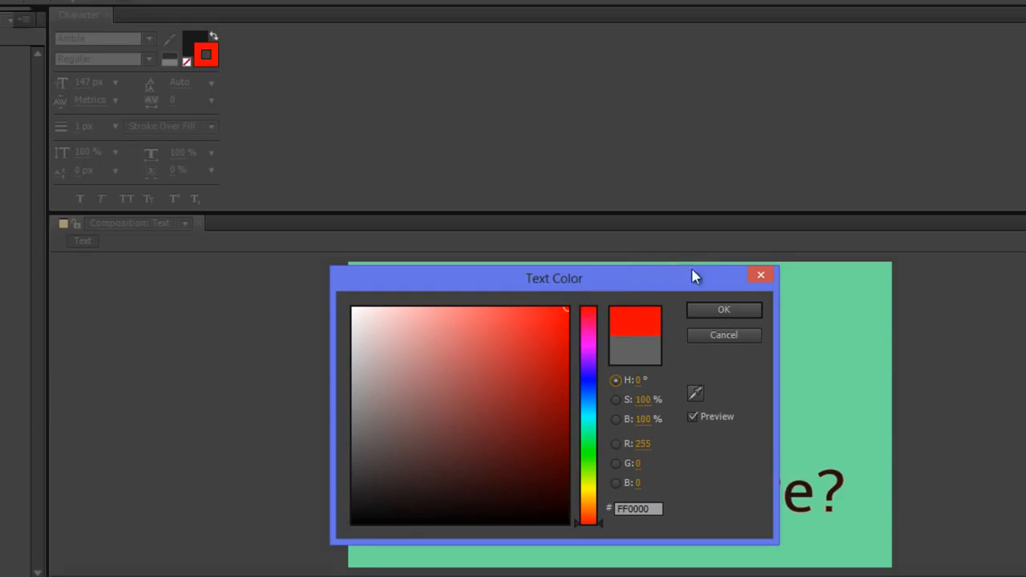
pyautogui.click(704, 308)
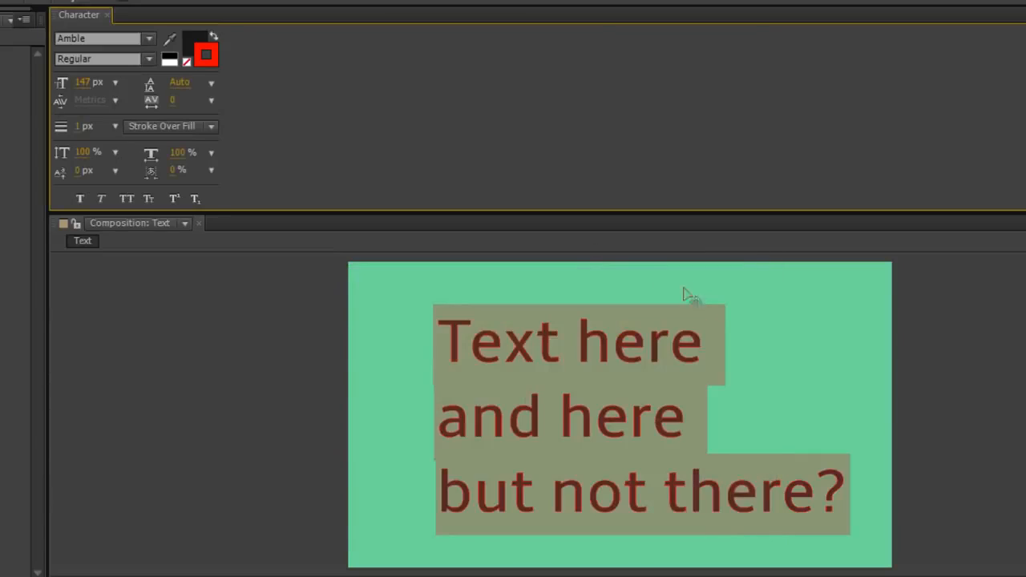
pyautogui.click(187, 64)
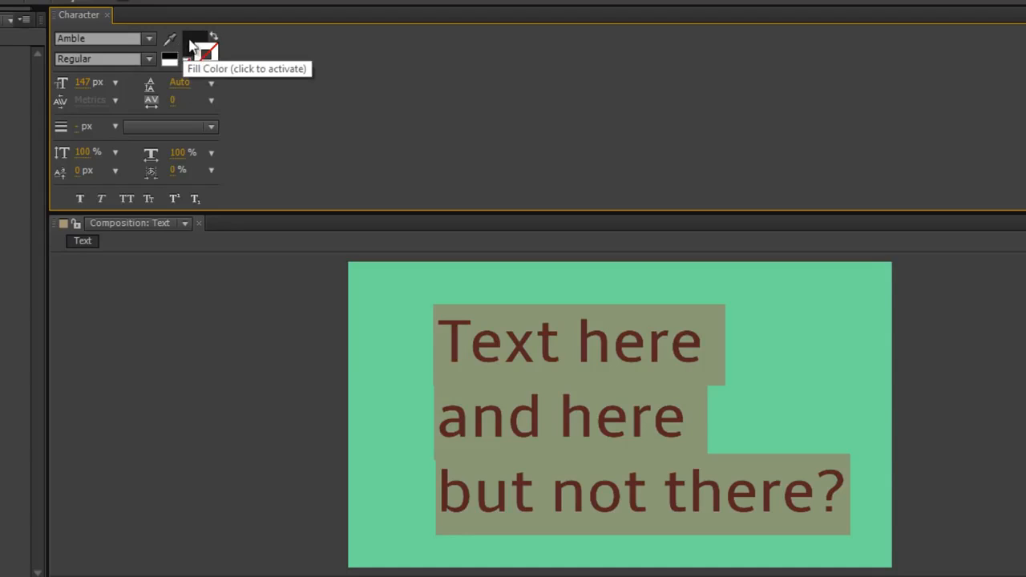
pyautogui.click(193, 42)
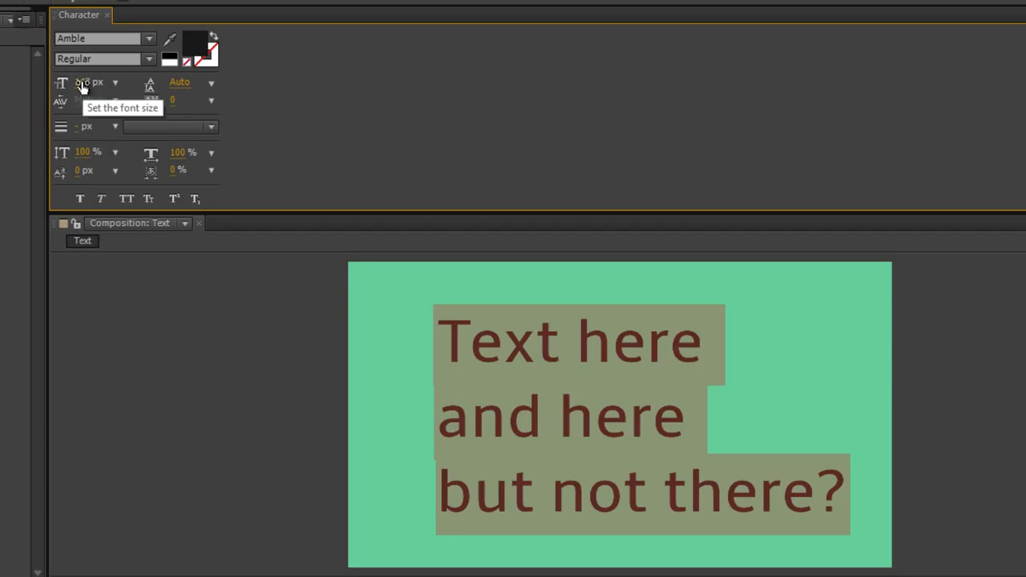
# - Show the preset font sizes and try adjusting the selected text's font size value
pyautogui.click(116, 83)
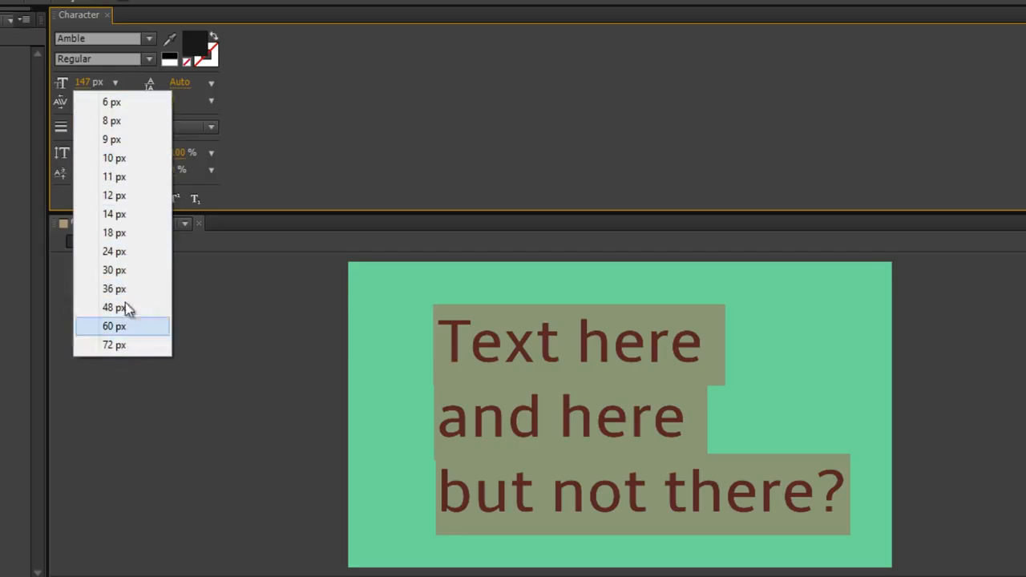
pyautogui.click(88, 82)
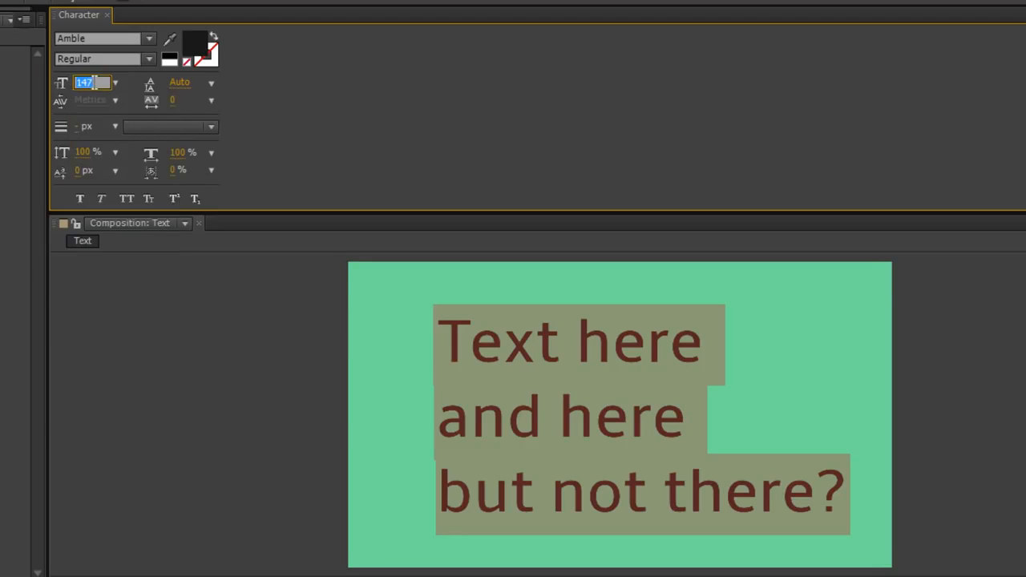
pyautogui.moveTo(81, 83); pyautogui.dragTo(147, 93)
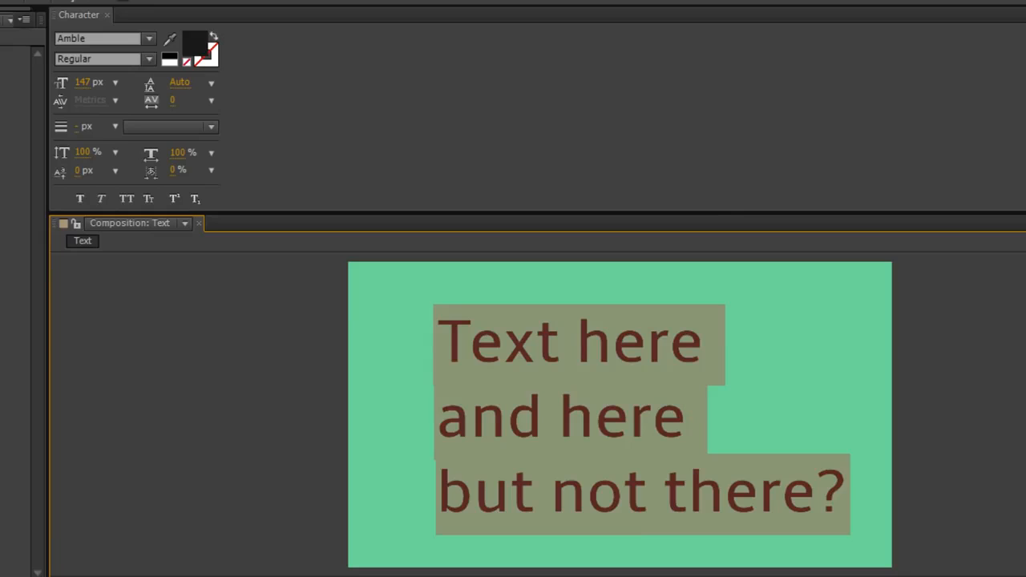
# - Try a kerning of 45 between the "h" and "e" of "here" in the second line and undo it
pyautogui.click(599, 416)
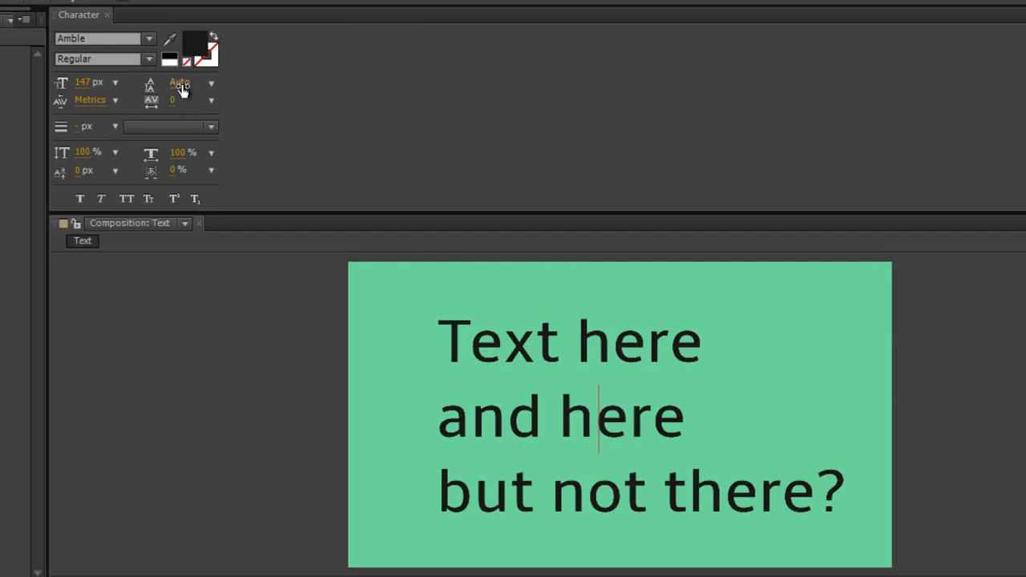
pyautogui.click(116, 101)
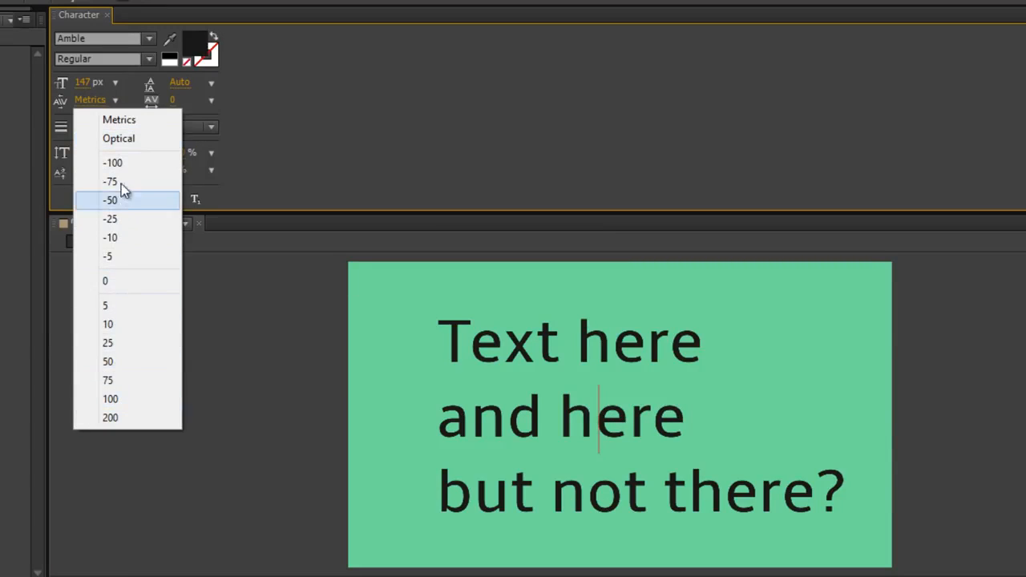
pyautogui.click(88, 100)
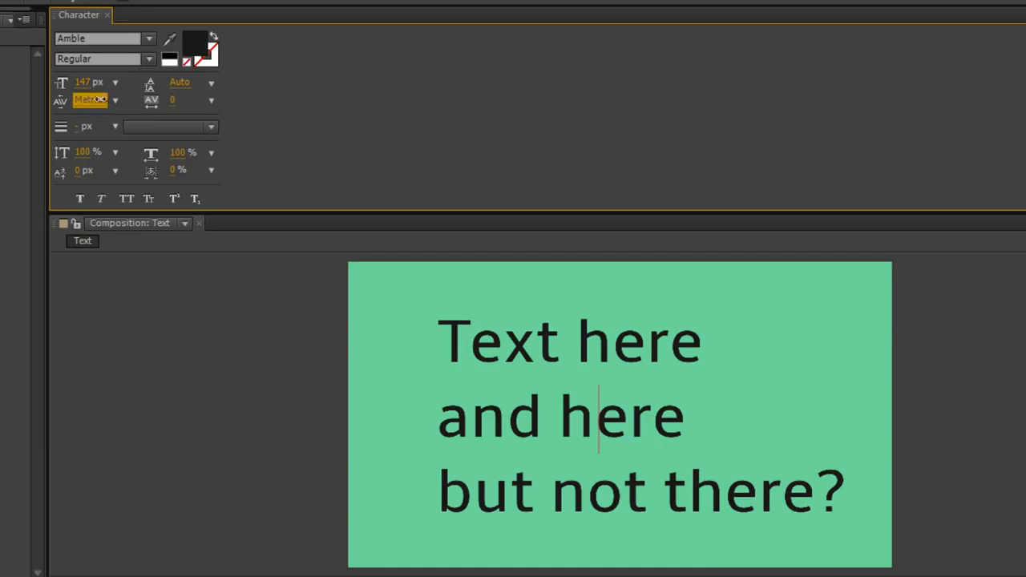
pyautogui.moveTo(90, 101); pyautogui.dragTo(66, 127)
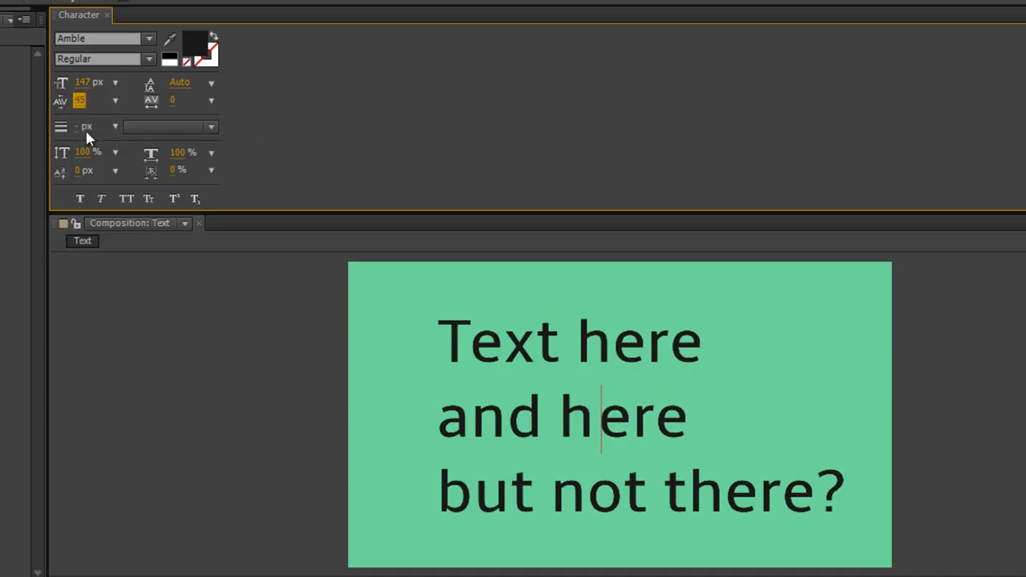
pyautogui.hotkey('ctrl', 'z')
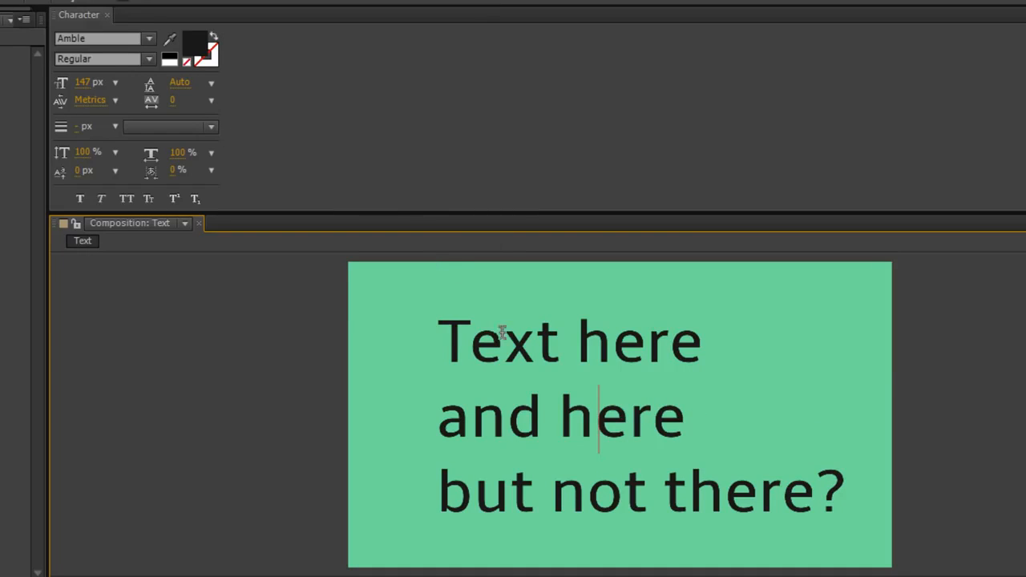
# - Reselect all three lines of text and set their leading to 125 px and tracking to -33
pyautogui.moveTo(450, 338); pyautogui.dragTo(829, 455)
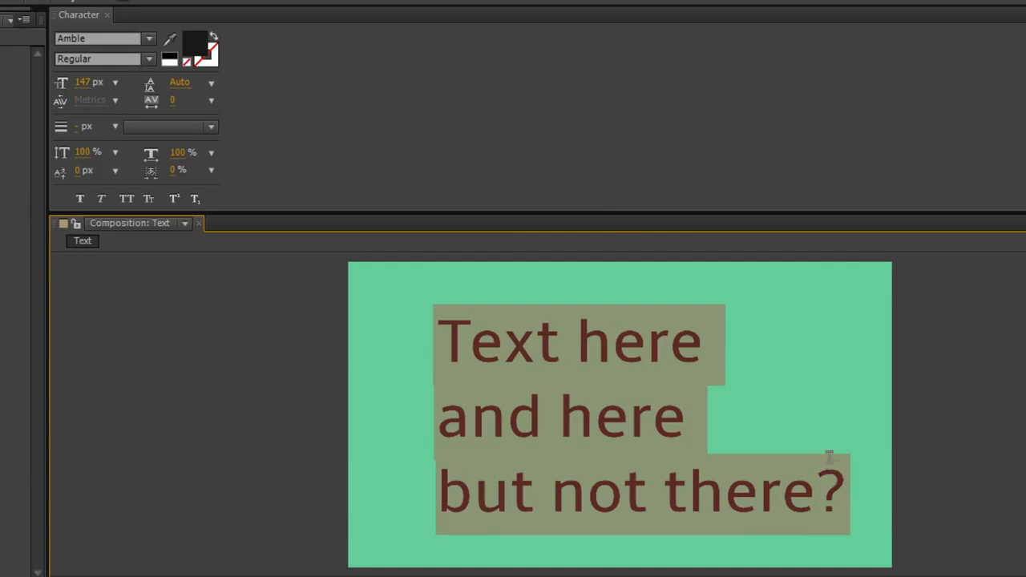
pyautogui.moveTo(175, 83); pyautogui.dragTo(254, 129)
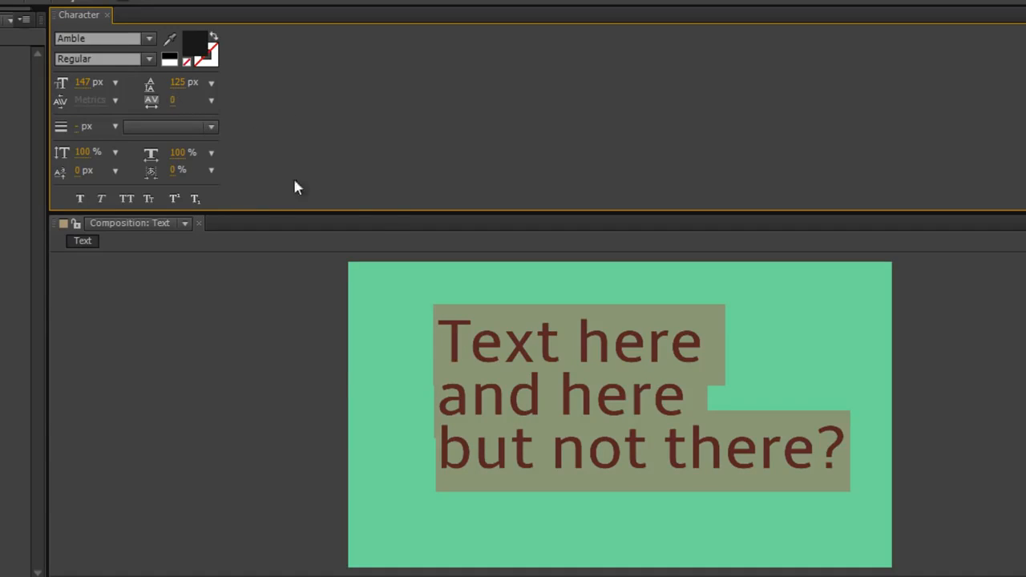
pyautogui.moveTo(186, 102)
pyautogui.mouseDown()
pyautogui.moveTo(97, 108)
pyautogui.moveTo(252, 133)
pyautogui.moveTo(178, 133)
pyautogui.moveTo(183, 143)
pyautogui.mouseUp()
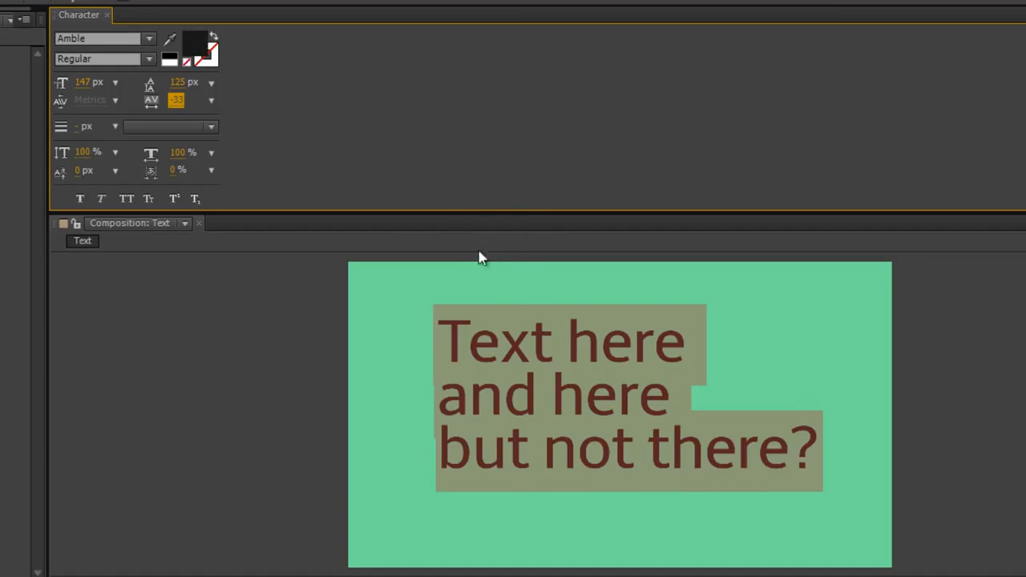
pyautogui.click(196, 101)
pyautogui.click(323, 133)
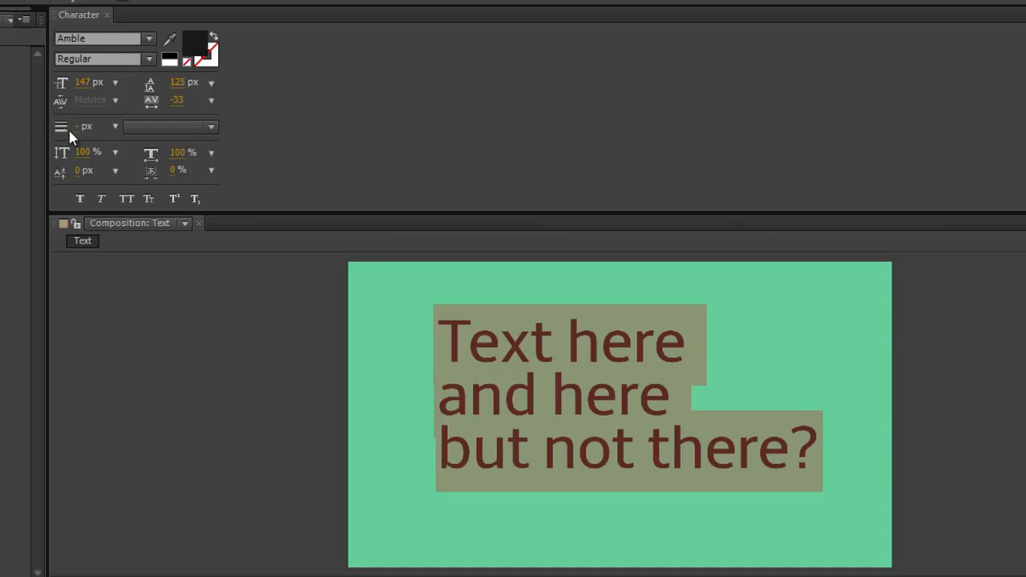
# - Reselect all the text and give it a bright purple stroke color
pyautogui.click(542, 386)
pyautogui.moveTo(439, 345)
pyautogui.mouseDown()
pyautogui.moveTo(636, 353)
pyautogui.moveTo(822, 414)
pyautogui.mouseUp()
pyautogui.click(216, 57)
pyautogui.click(205, 51)
pyautogui.moveTo(588, 394)
pyautogui.mouseDown()
pyautogui.moveTo(593, 435)
pyautogui.moveTo(595, 338)
pyautogui.moveTo(602, 355)
pyautogui.mouseUp()
pyautogui.moveTo(550, 378)
pyautogui.mouseDown()
pyautogui.moveTo(558, 417)
pyautogui.moveTo(566, 353)
pyautogui.mouseUp()
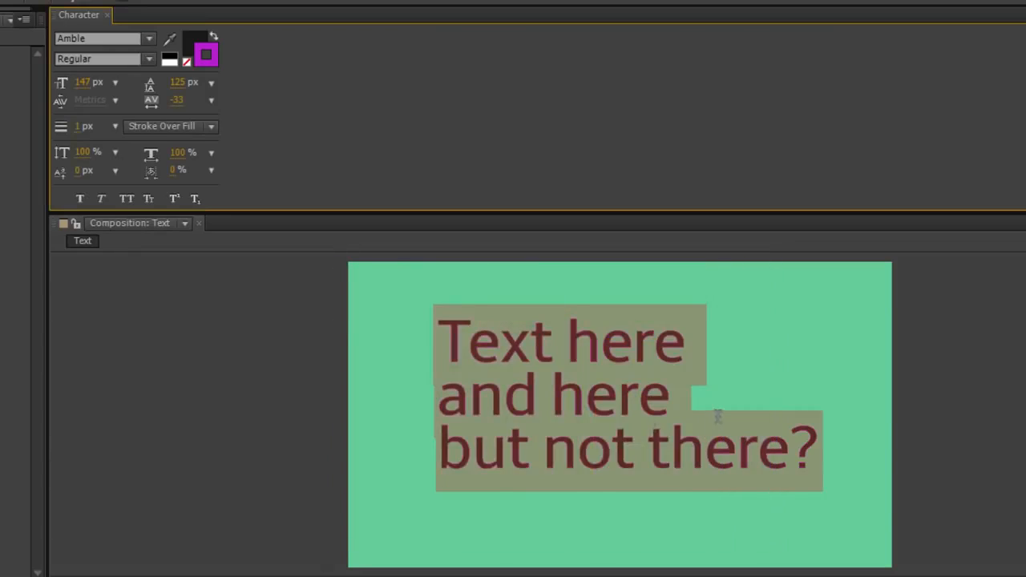
pyautogui.click(709, 420)
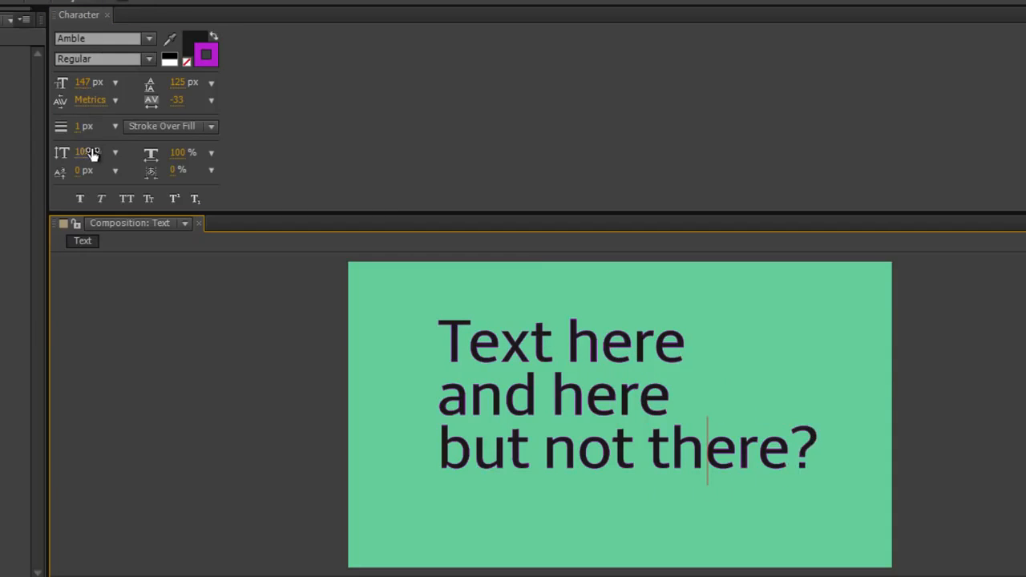
pyautogui.click(76, 126)
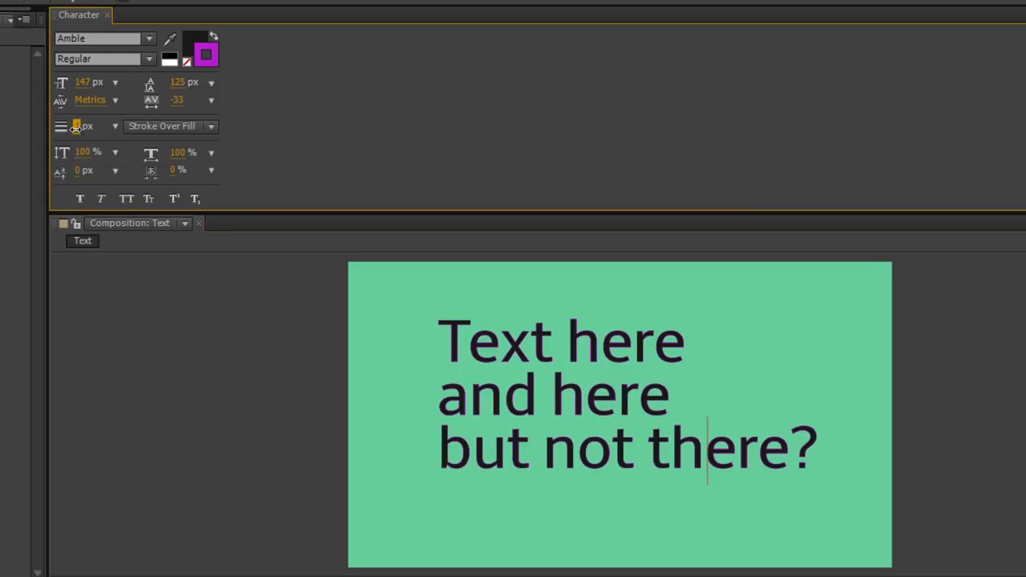
pyautogui.moveTo(78, 128)
pyautogui.mouseDown()
pyautogui.moveTo(174, 135)
pyautogui.moveTo(100, 132)
pyautogui.mouseUp()
pyautogui.scroll(2, 564, 424)
pyautogui.press('Escape')
pyautogui.scroll(-5, 802, 404)
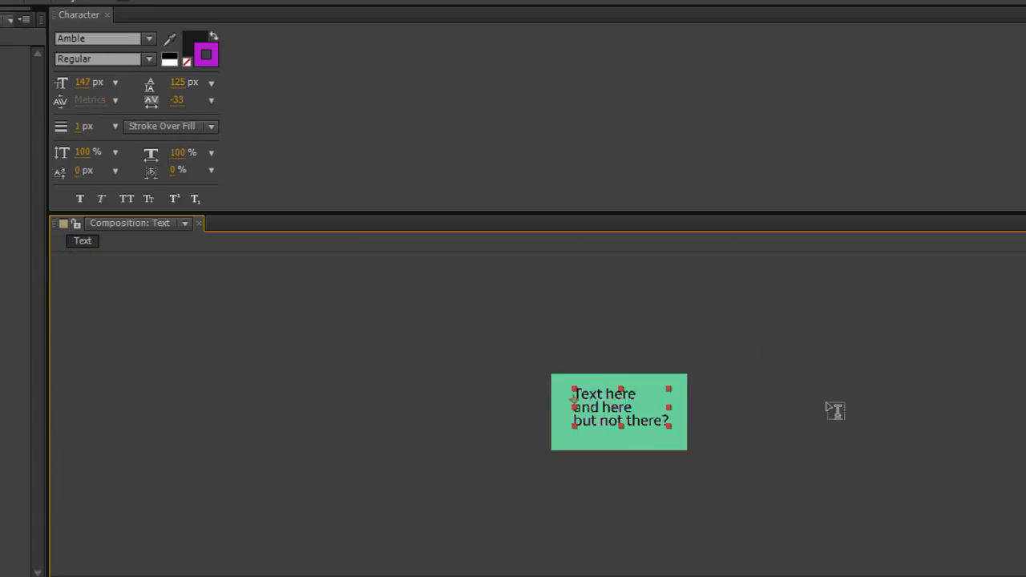
# - Reselect all three lines of text and set their stroke width to 6 px
pyautogui.scroll(4, 802, 425)
pyautogui.click(815, 435)
pyautogui.moveTo(815, 435); pyautogui.dragTo(433, 320)
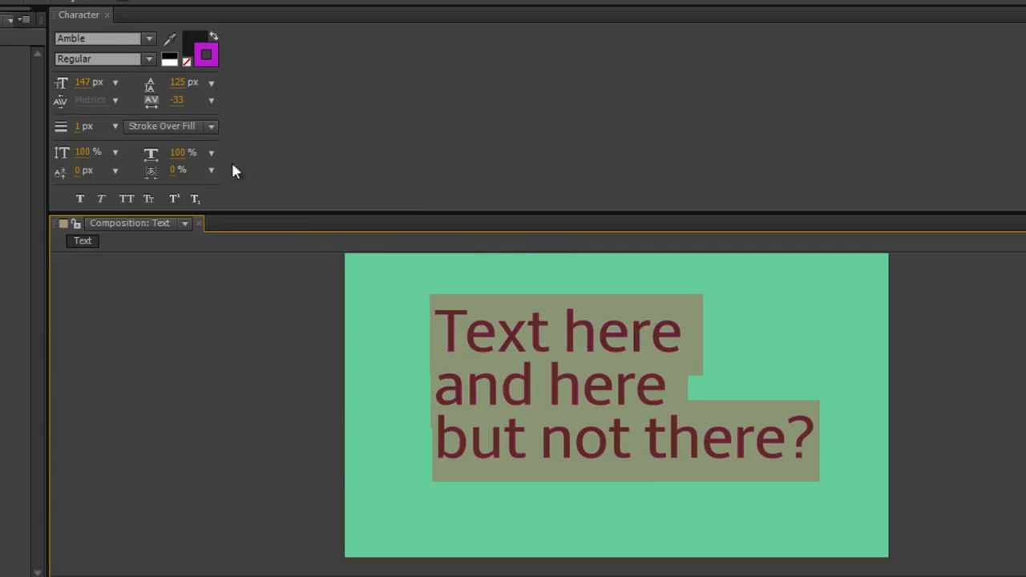
pyautogui.moveTo(83, 134)
pyautogui.mouseDown()
pyautogui.moveTo(100, 132)
pyautogui.moveTo(87, 128)
pyautogui.mouseUp()
pyautogui.click(87, 128)
pyautogui.write('6')
pyautogui.press('Return')
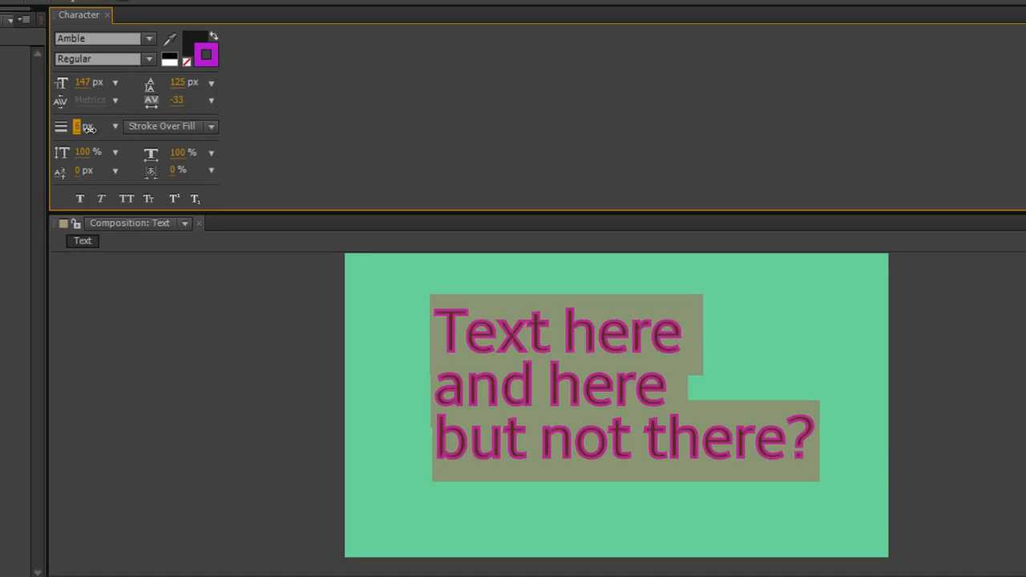
pyautogui.click(290, 136)
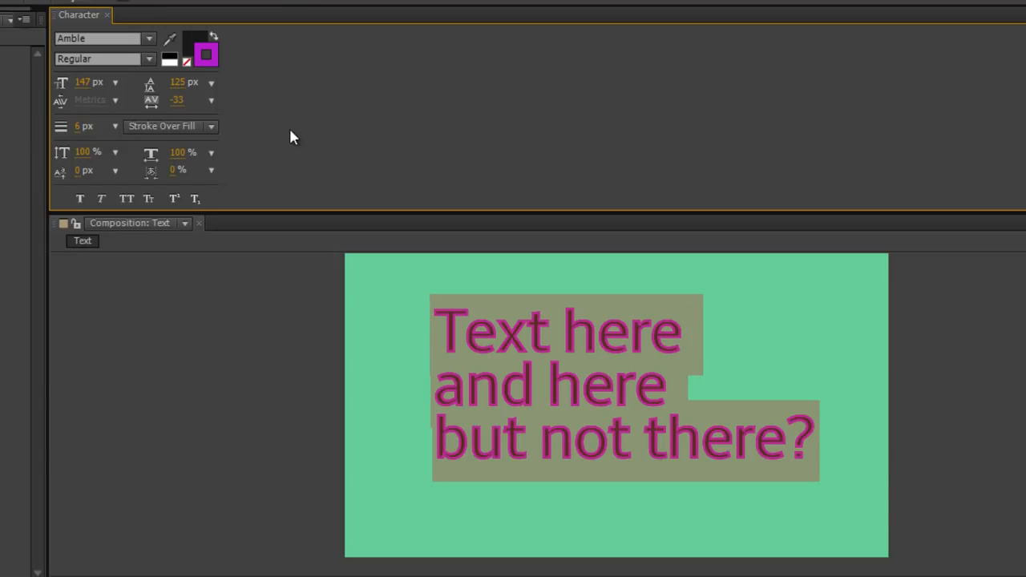
# - Try the All Fills Over All Strokes and All Strokes Over All Fills options on the text and settle on Fill Over Stroke
pyautogui.click(200, 127)
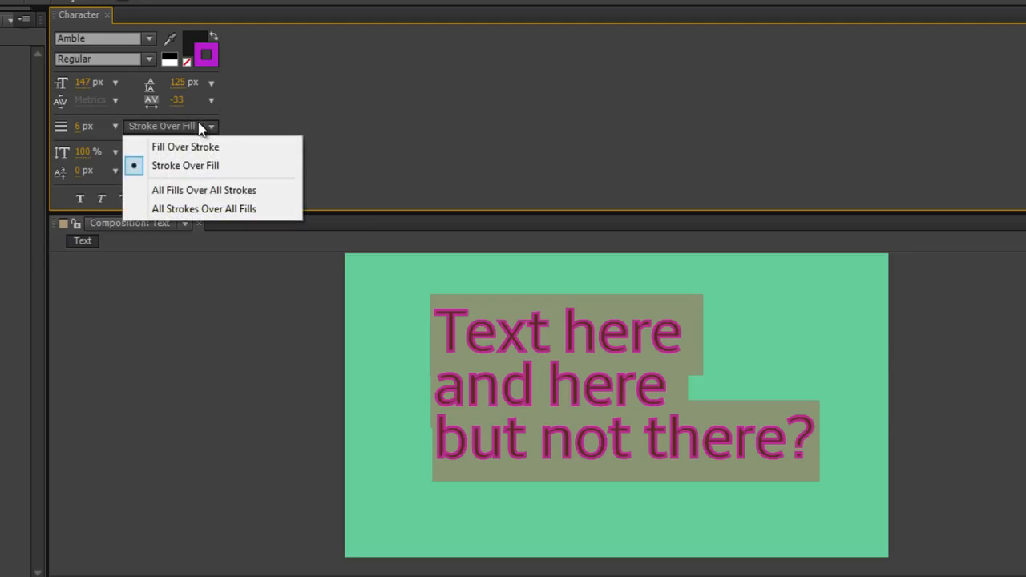
pyautogui.click(198, 149)
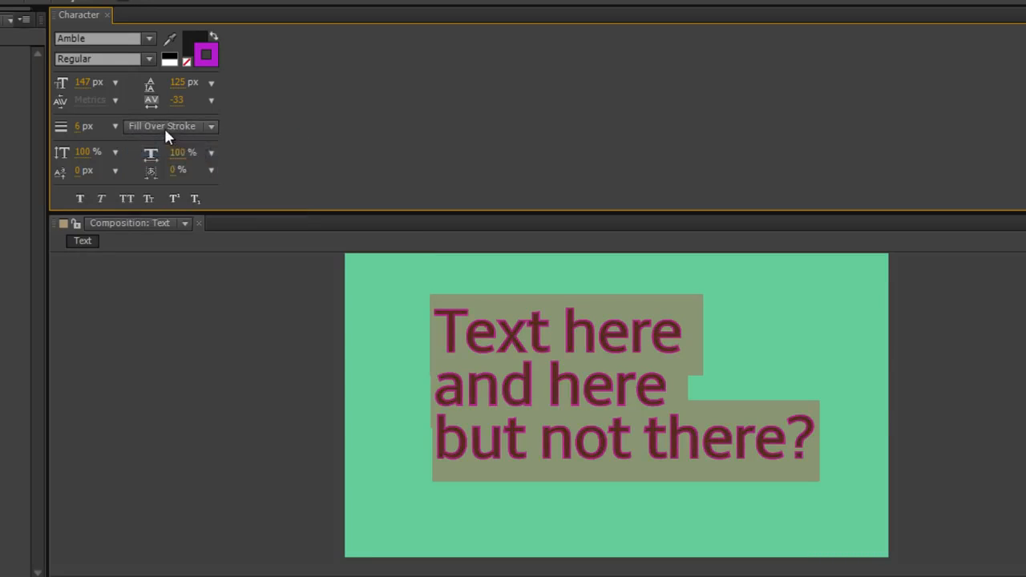
pyautogui.click(165, 130)
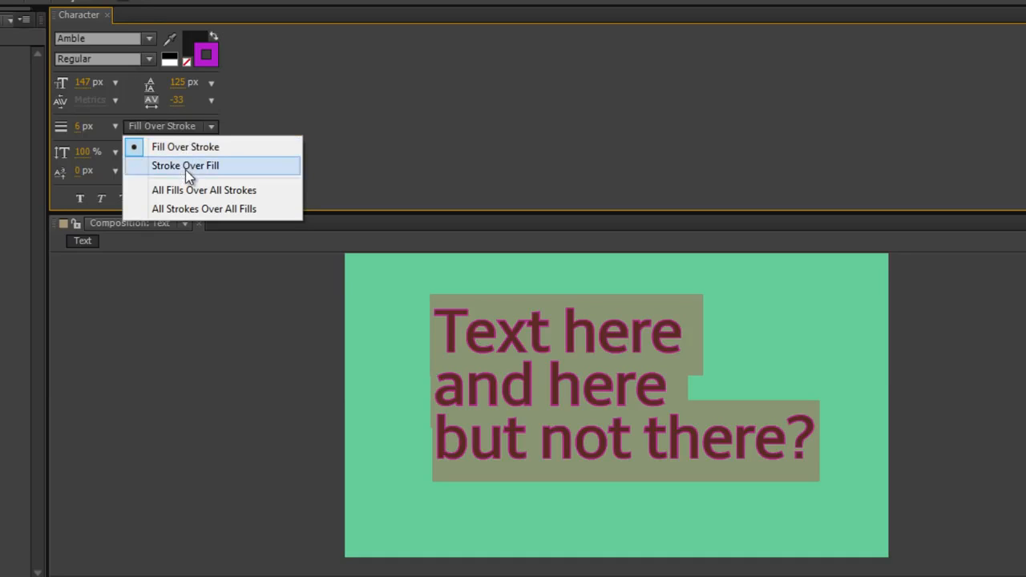
pyautogui.click(193, 193)
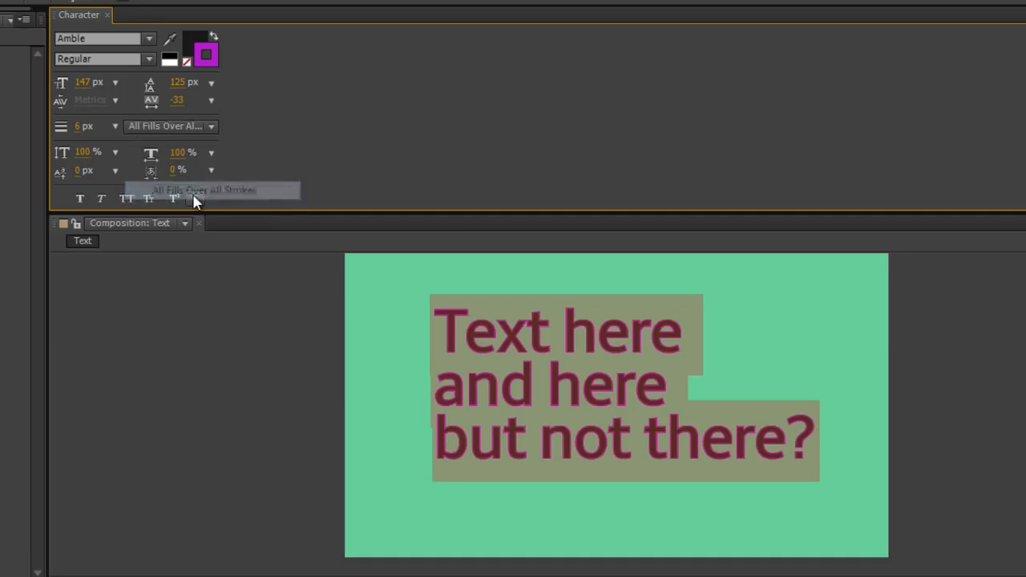
pyautogui.click(172, 126)
pyautogui.click(232, 208)
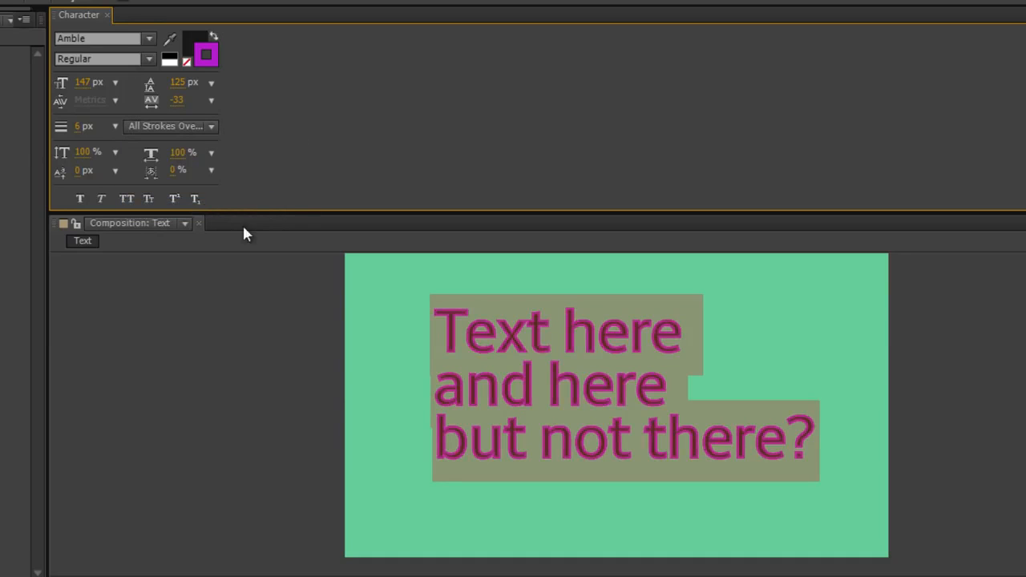
pyautogui.click(191, 130)
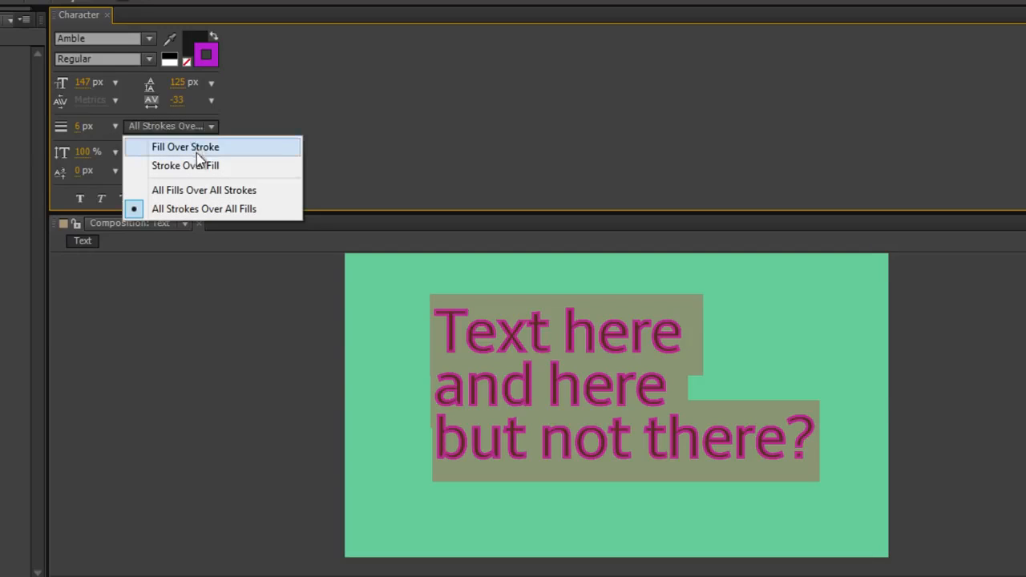
pyautogui.click(195, 149)
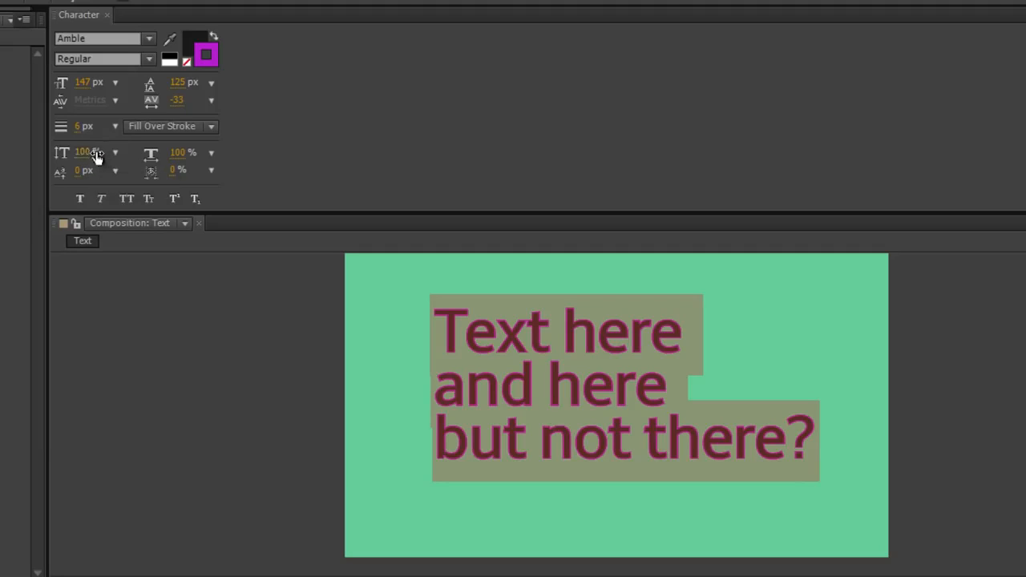
# - Try a vertical scale of 127% and a wider horizontal scale on all the text, undoing each change
pyautogui.moveTo(85, 154); pyautogui.dragTo(112, 163)
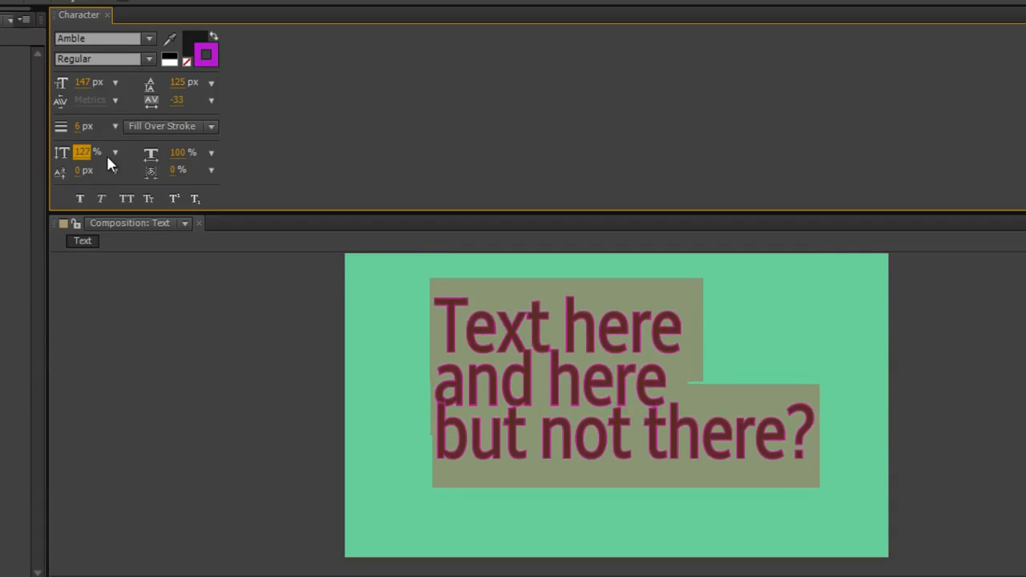
pyautogui.hotkey('ctrl', 'z')
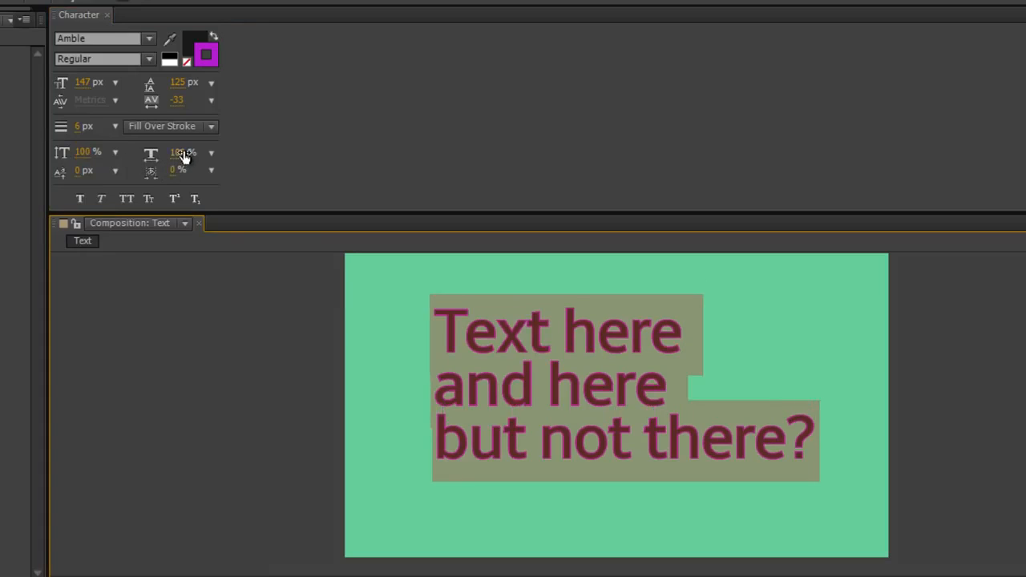
pyautogui.moveTo(178, 154); pyautogui.dragTo(206, 155)
pyautogui.hotkey('ctrl', 'z')
# - Try a baseline shift of 34 px on the last letter of the first line and undo it
pyautogui.click(621, 386)
pyautogui.moveTo(684, 333); pyautogui.dragTo(655, 333)
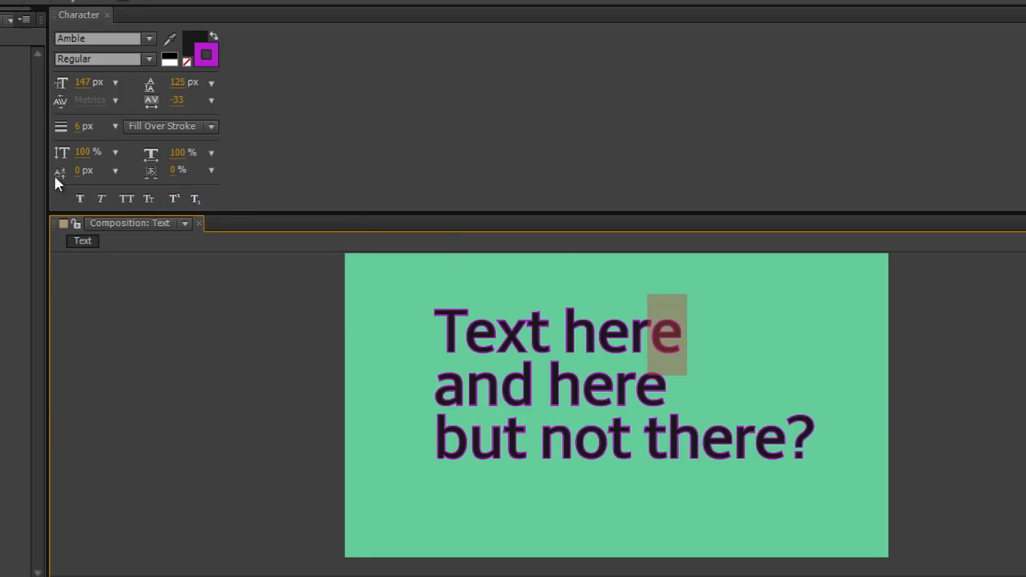
pyautogui.moveTo(74, 173); pyautogui.dragTo(108, 168)
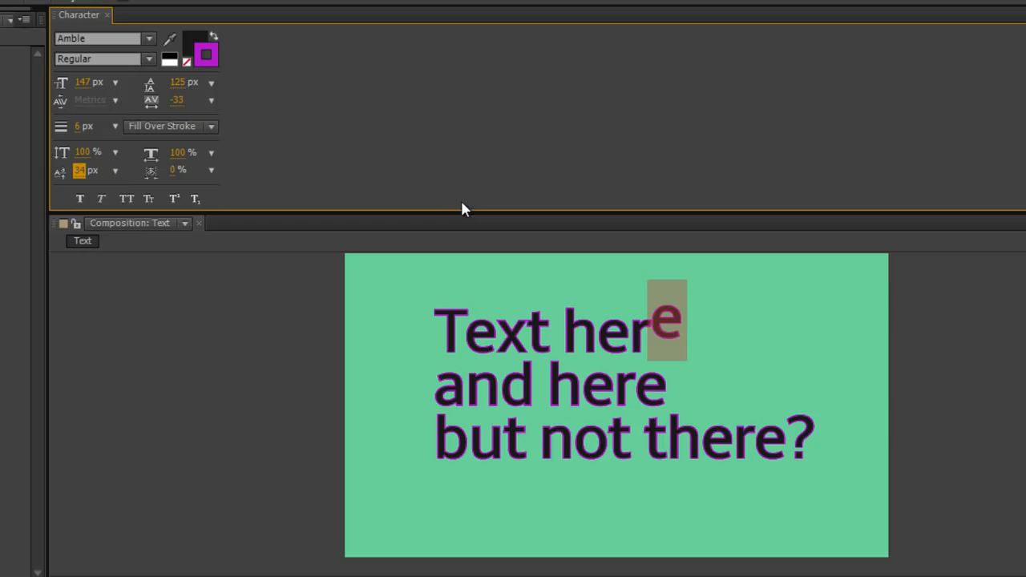
pyautogui.hotkey('ctrl', 'z')
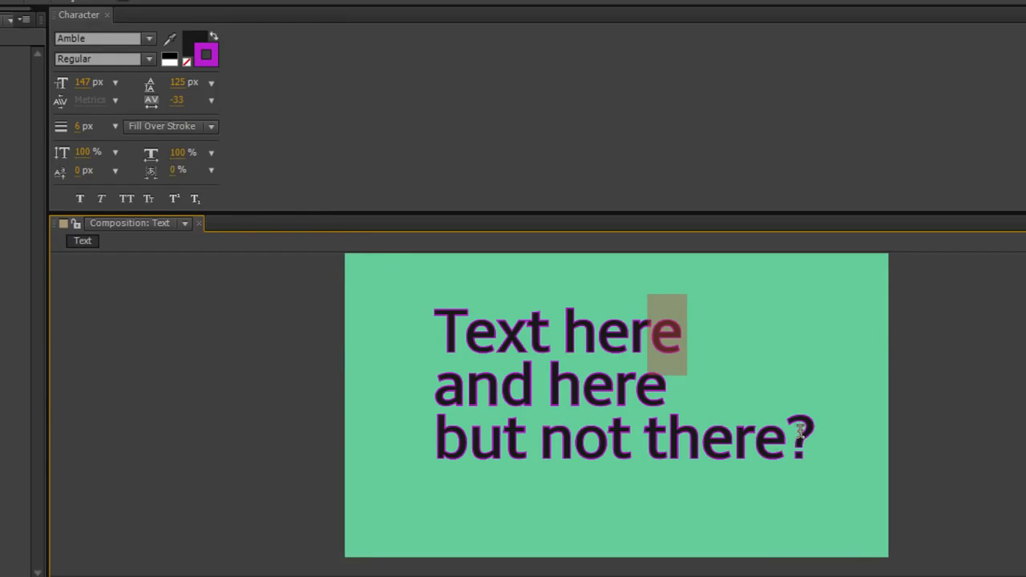
# - Select all three lines of text and try adjusting their tsume, leaving it at 0%
pyautogui.moveTo(799, 431); pyautogui.dragTo(403, 320)
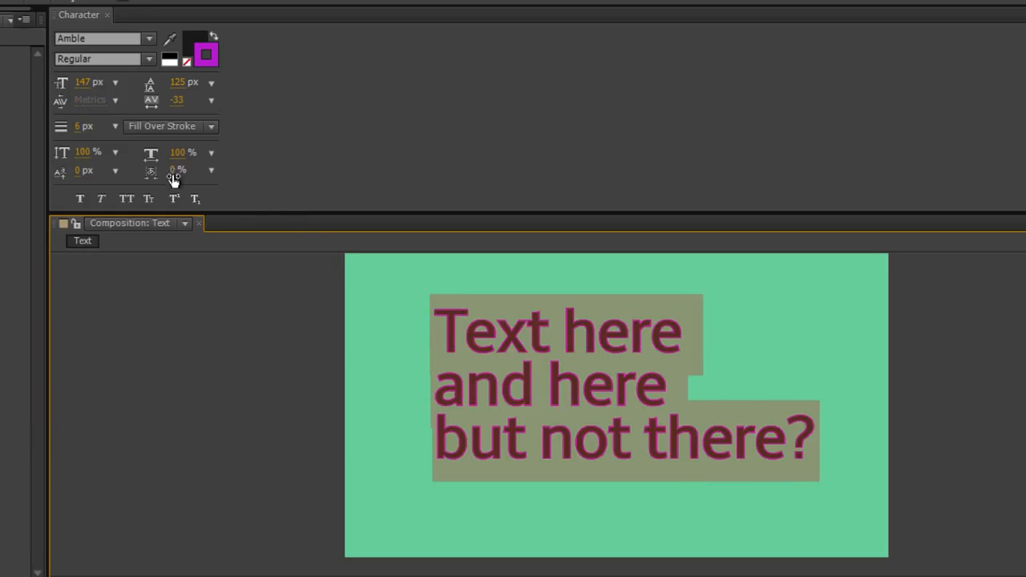
pyautogui.moveTo(175, 171); pyautogui.dragTo(137, 183)
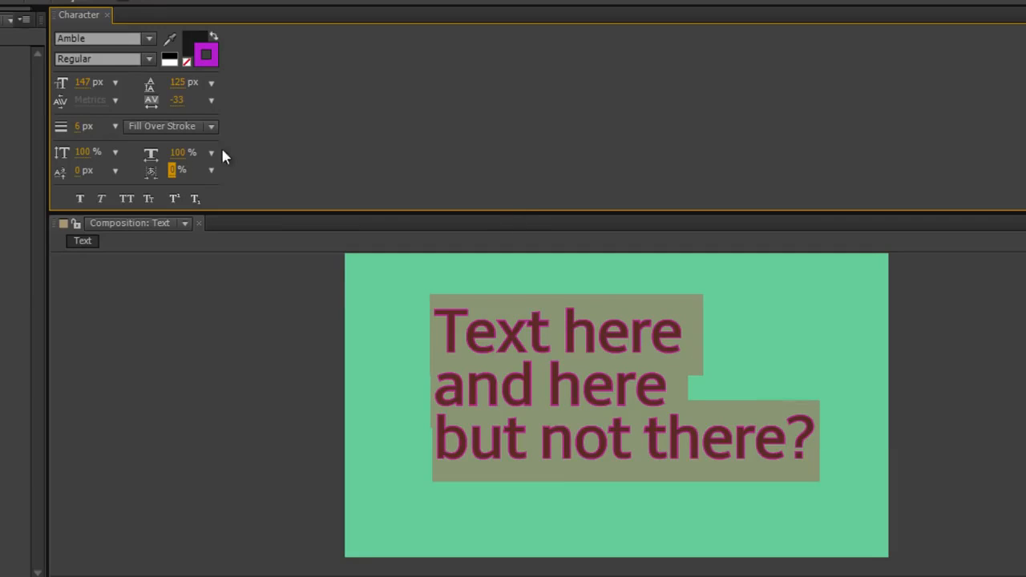
pyautogui.click(526, 473)
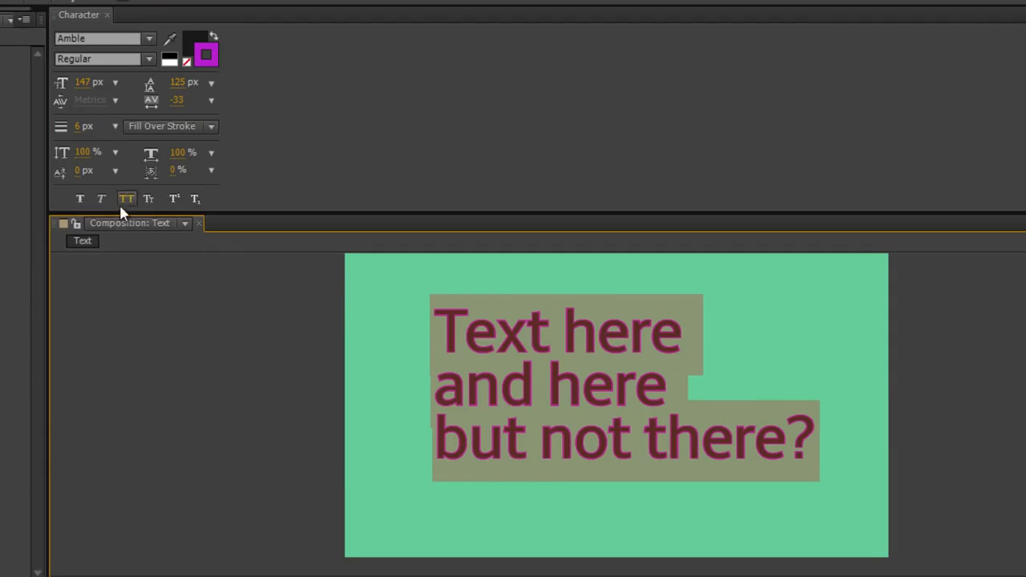
# - Select all the text and try Faux Bold and Faux Italic on it, turning each off again
pyautogui.click(498, 328)
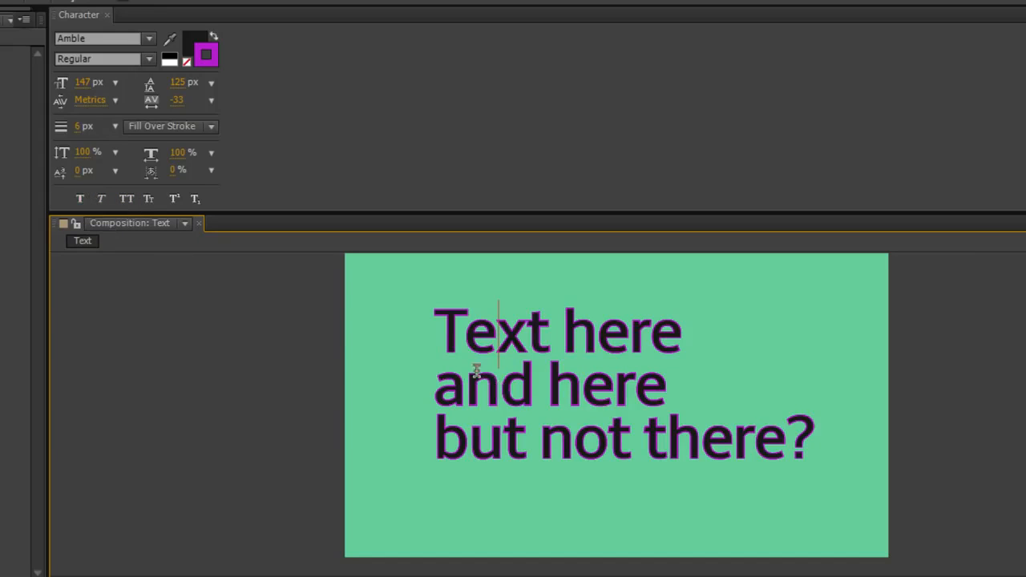
pyautogui.hotkey('ctrl', 'a')
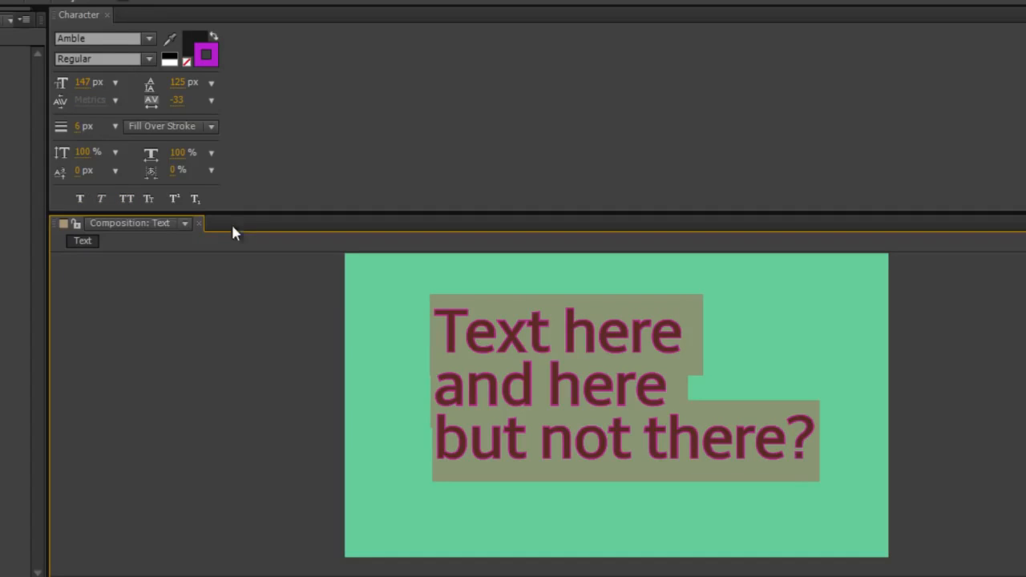
pyautogui.click(80, 198)
pyautogui.click(80, 199)
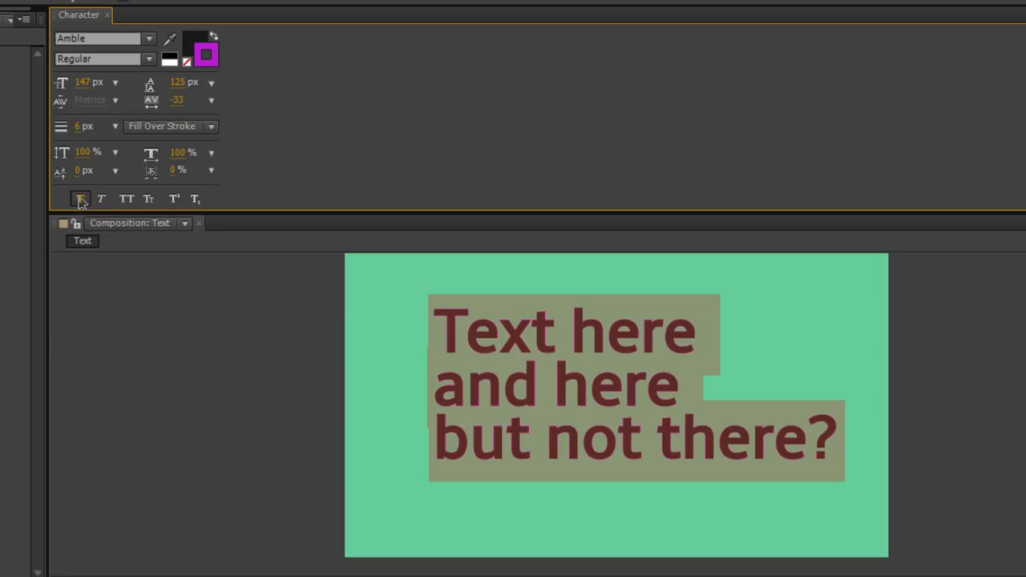
pyautogui.click(101, 200)
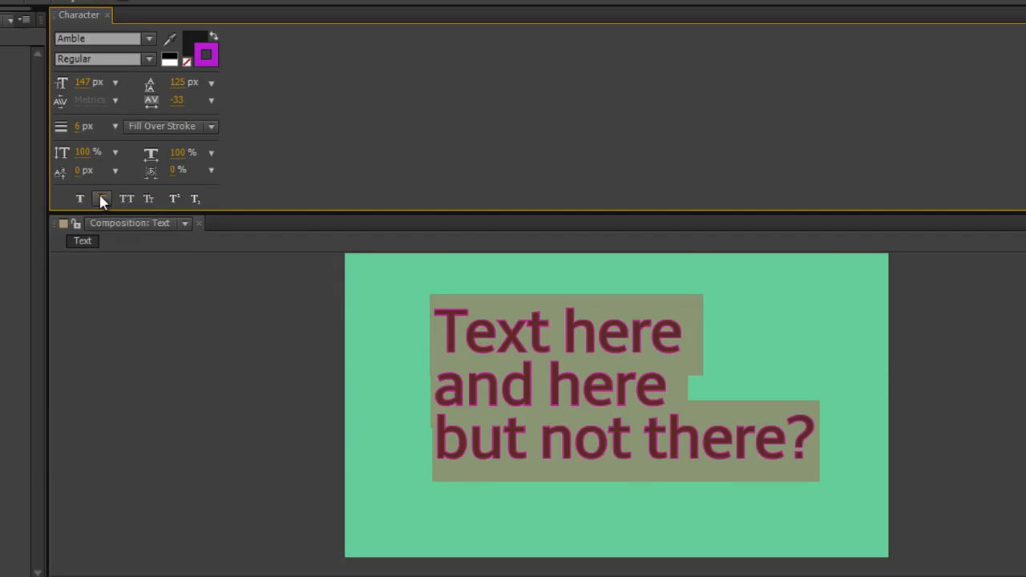
pyautogui.click(100, 199)
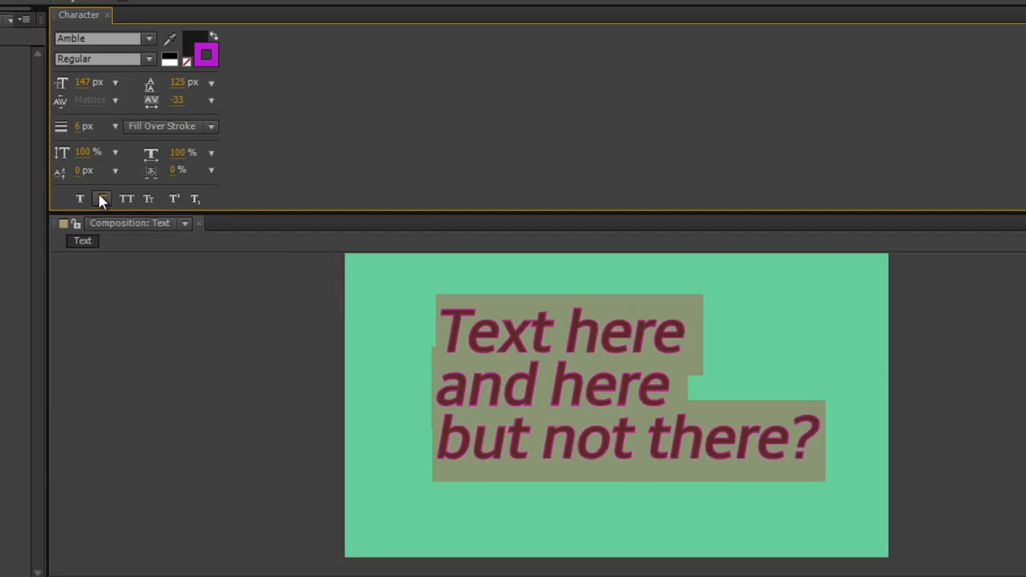
# - Try the Italic font style of Amble on the selected text and return it to Regular
pyautogui.click(150, 60)
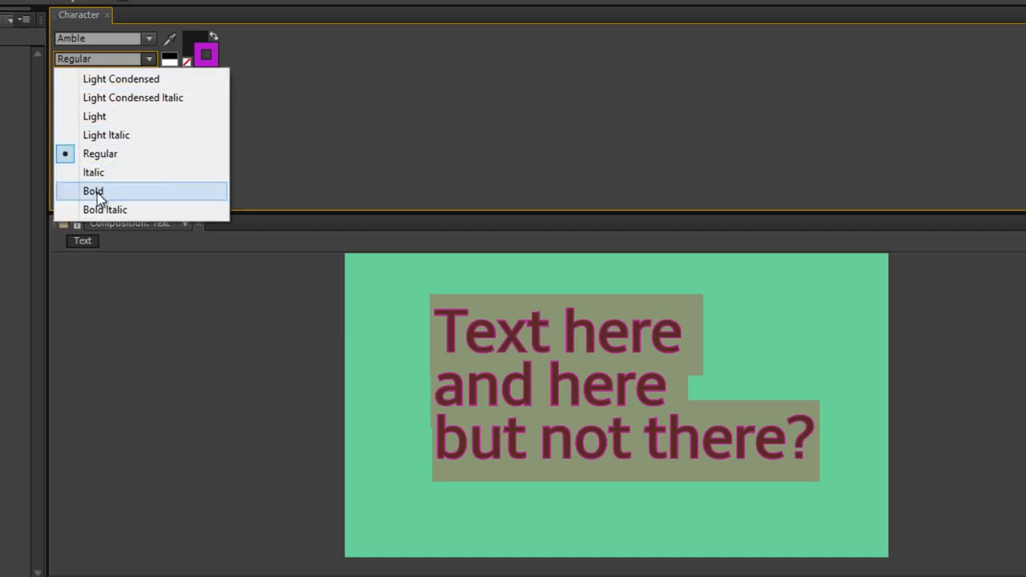
pyautogui.click(109, 173)
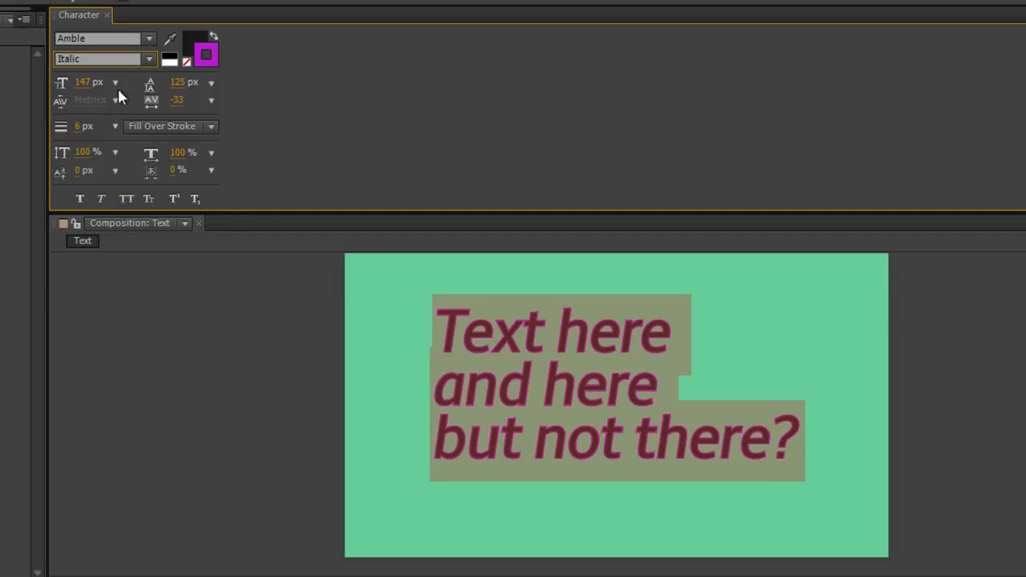
pyautogui.click(150, 62)
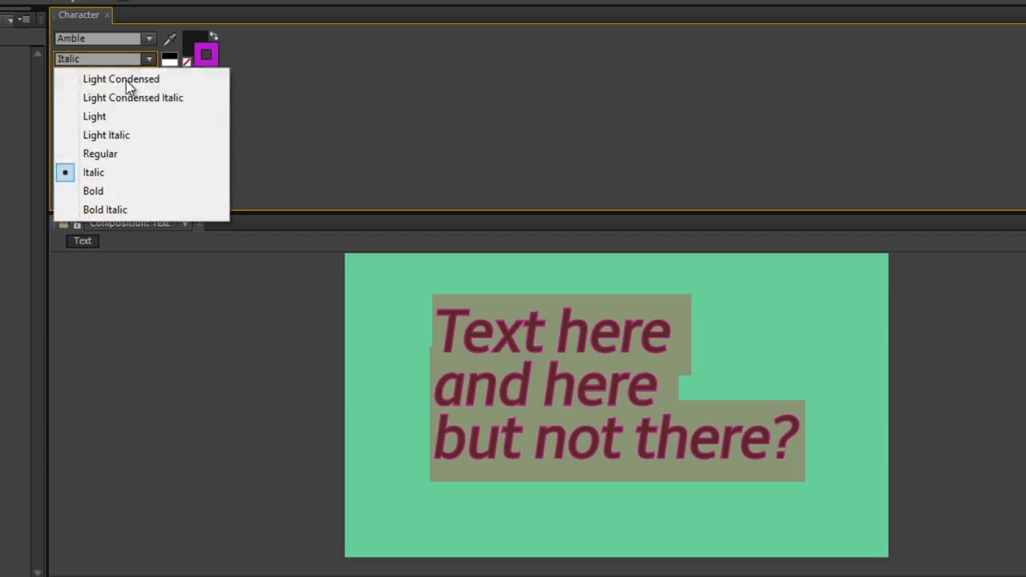
pyautogui.click(109, 157)
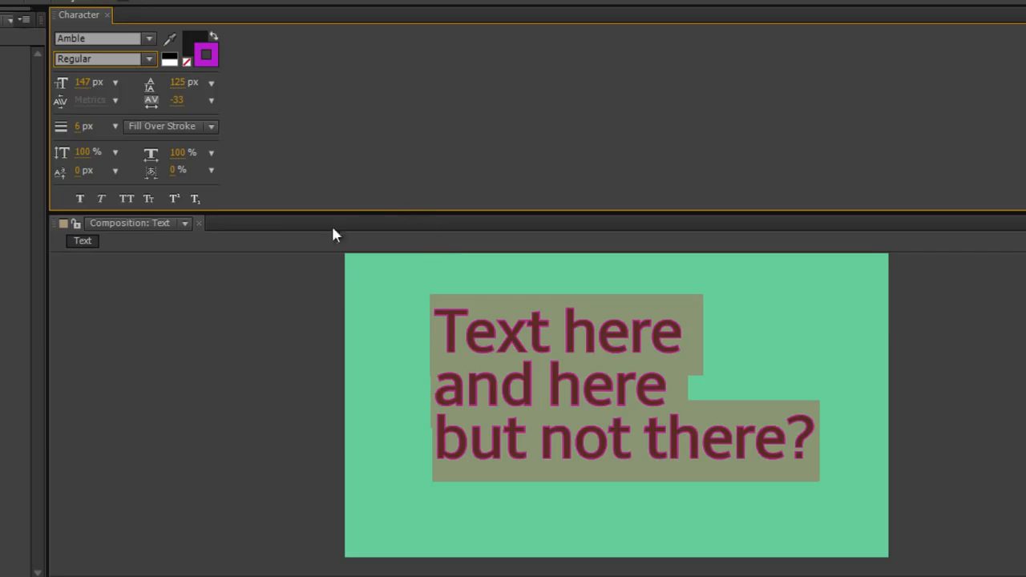
# - Try All Caps and Small Caps on all three lines of text, turning each off again
pyautogui.click(127, 202)
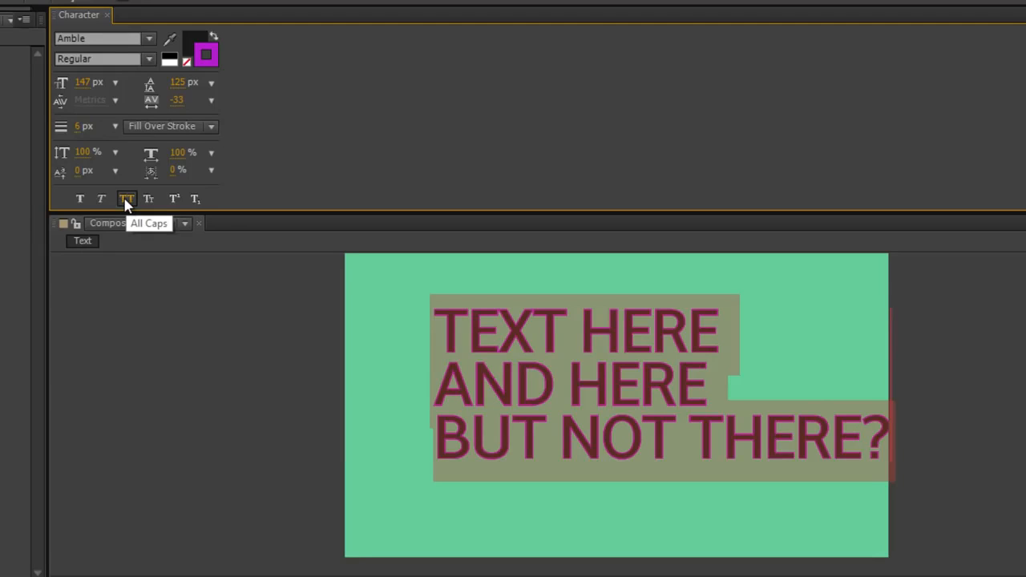
pyautogui.click(126, 202)
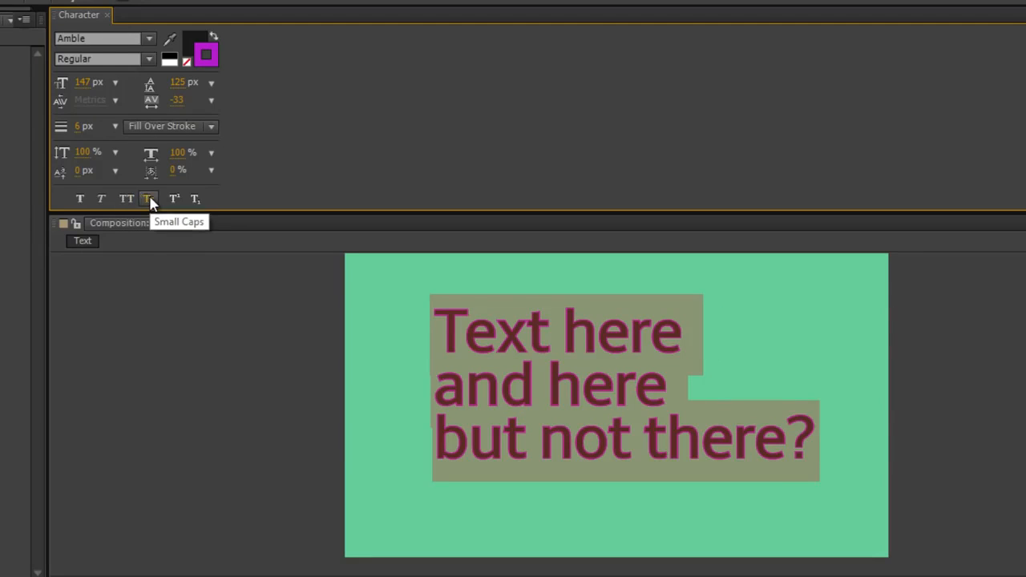
pyautogui.click(149, 200)
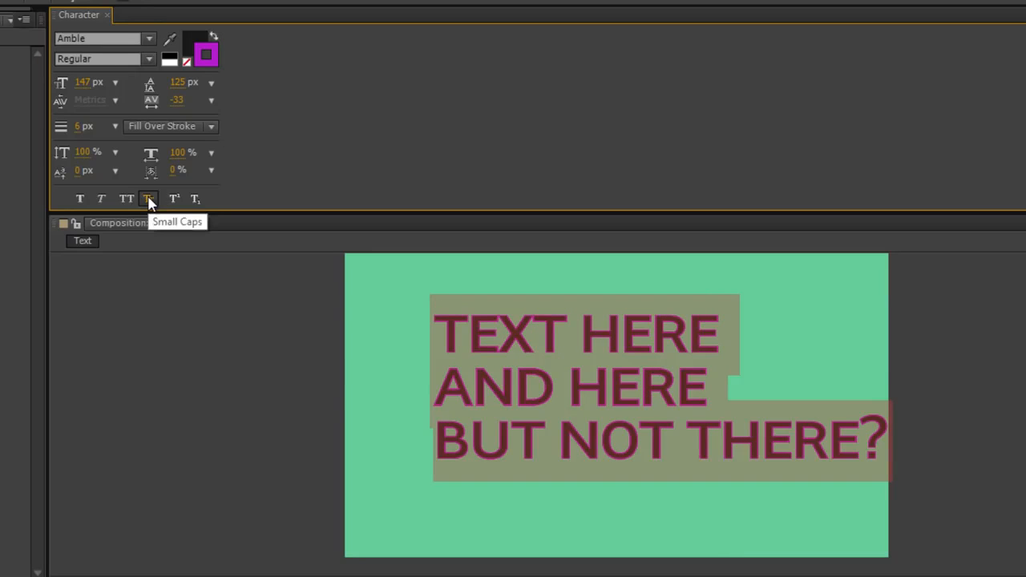
pyautogui.click(150, 200)
# - Try Small Caps on only the letters "ext" of the first word and turn it off again
pyautogui.moveTo(464, 332); pyautogui.dragTo(553, 340)
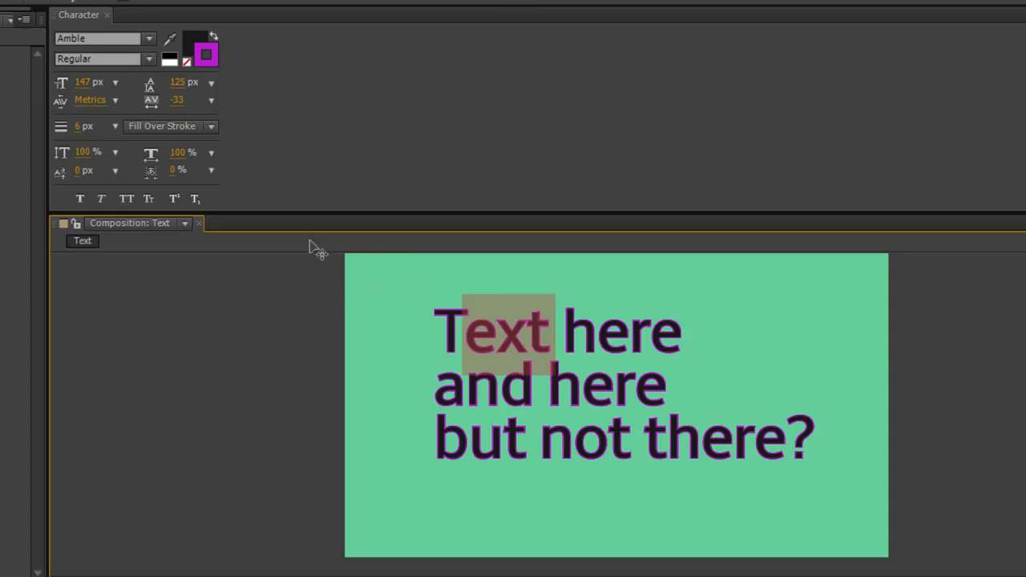
pyautogui.click(149, 200)
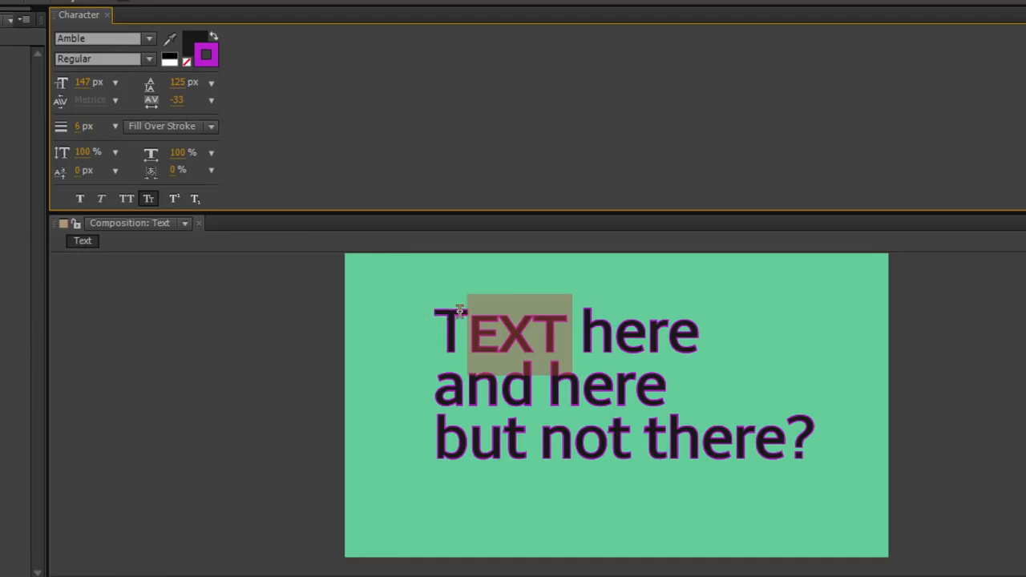
pyautogui.click(150, 200)
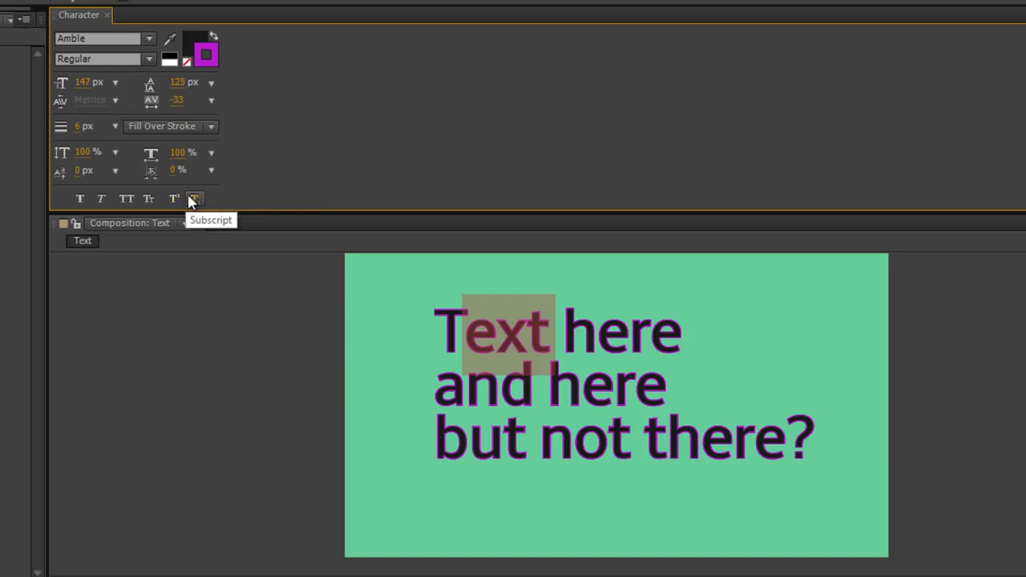
# - Try Superscript and Subscript on the last letter of the first line, turning each off again
pyautogui.click(544, 340)
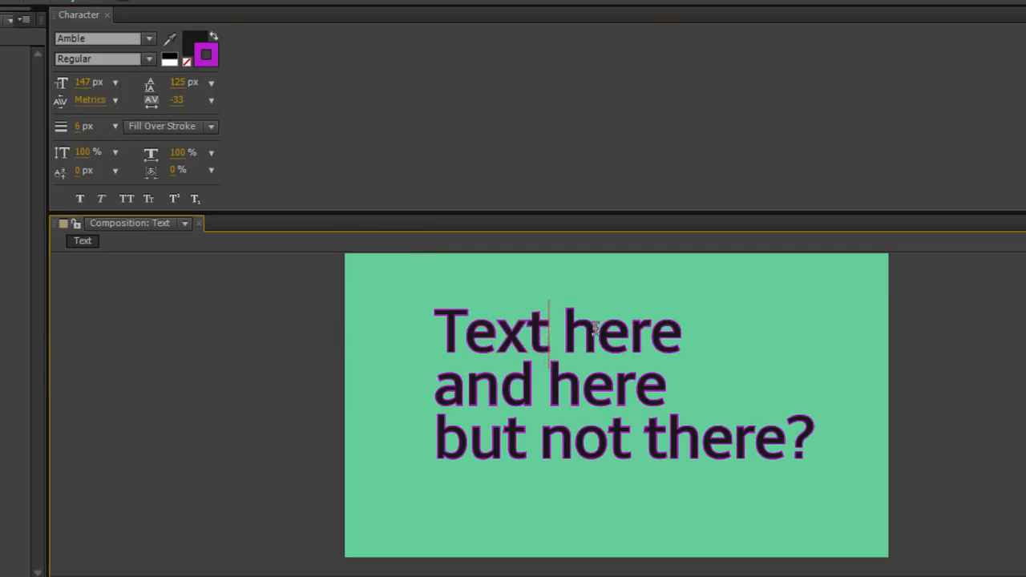
pyautogui.moveTo(678, 335); pyautogui.dragTo(650, 337)
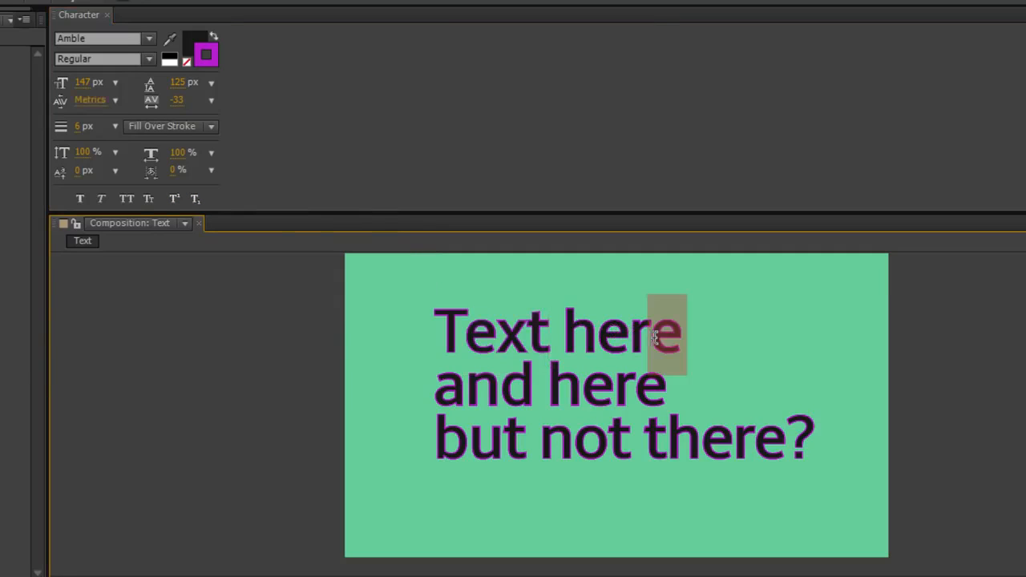
pyautogui.click(173, 200)
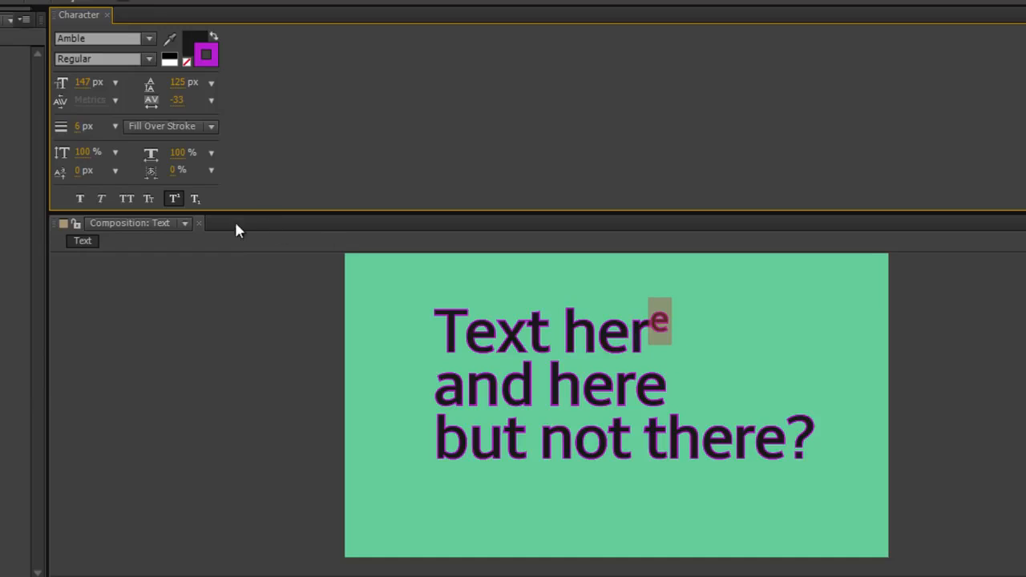
pyautogui.click(174, 200)
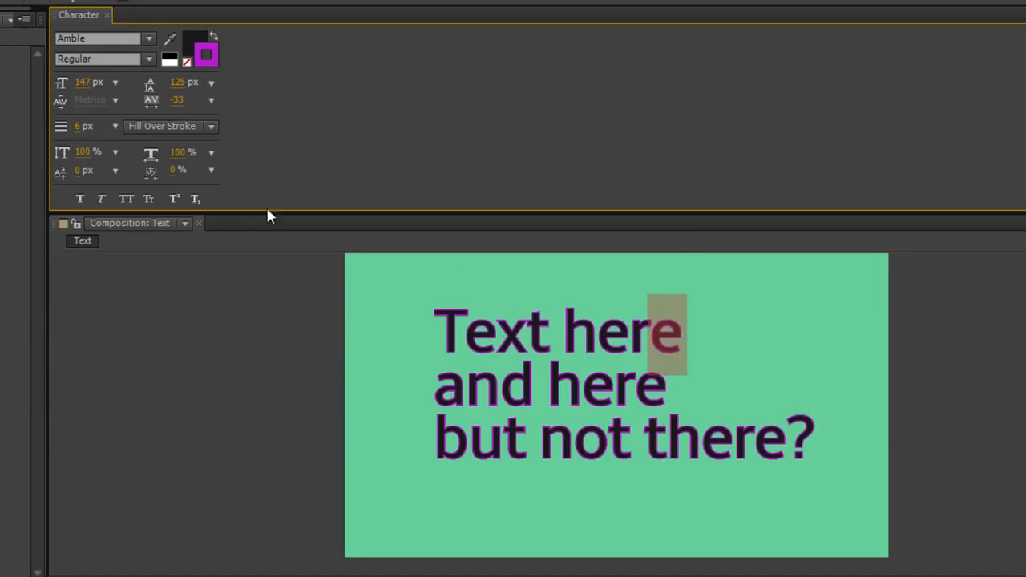
pyautogui.click(196, 200)
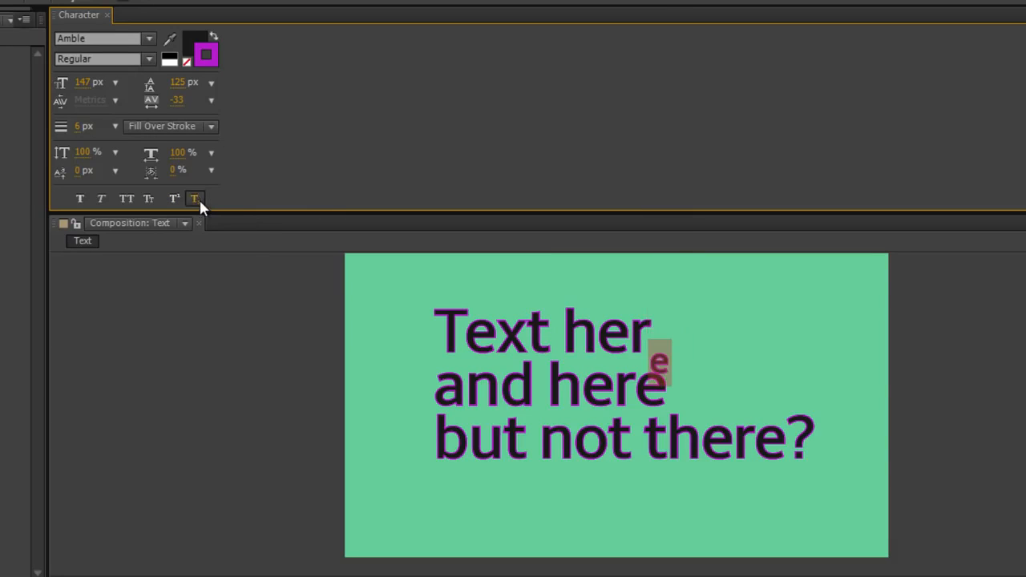
pyautogui.click(199, 198)
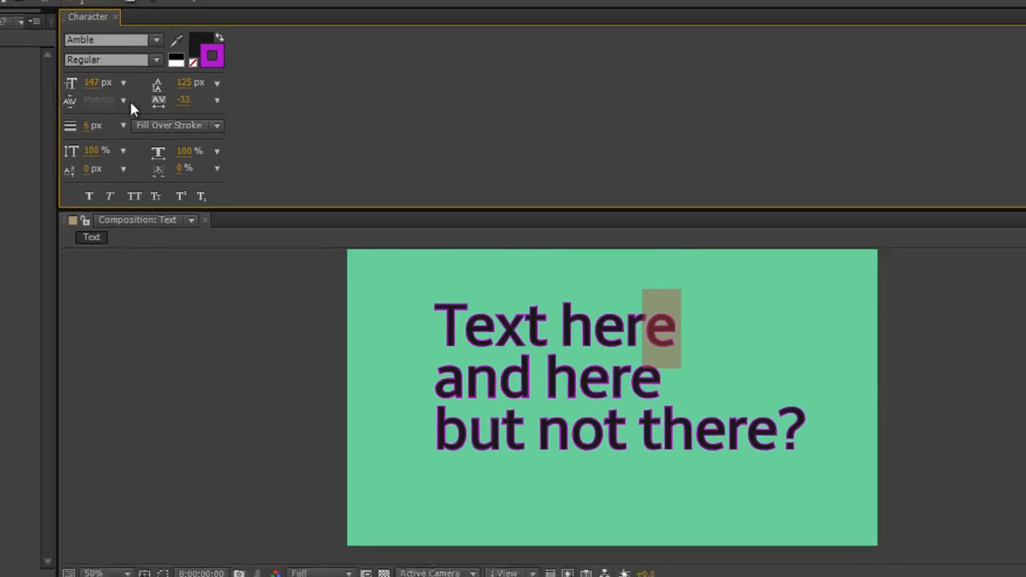